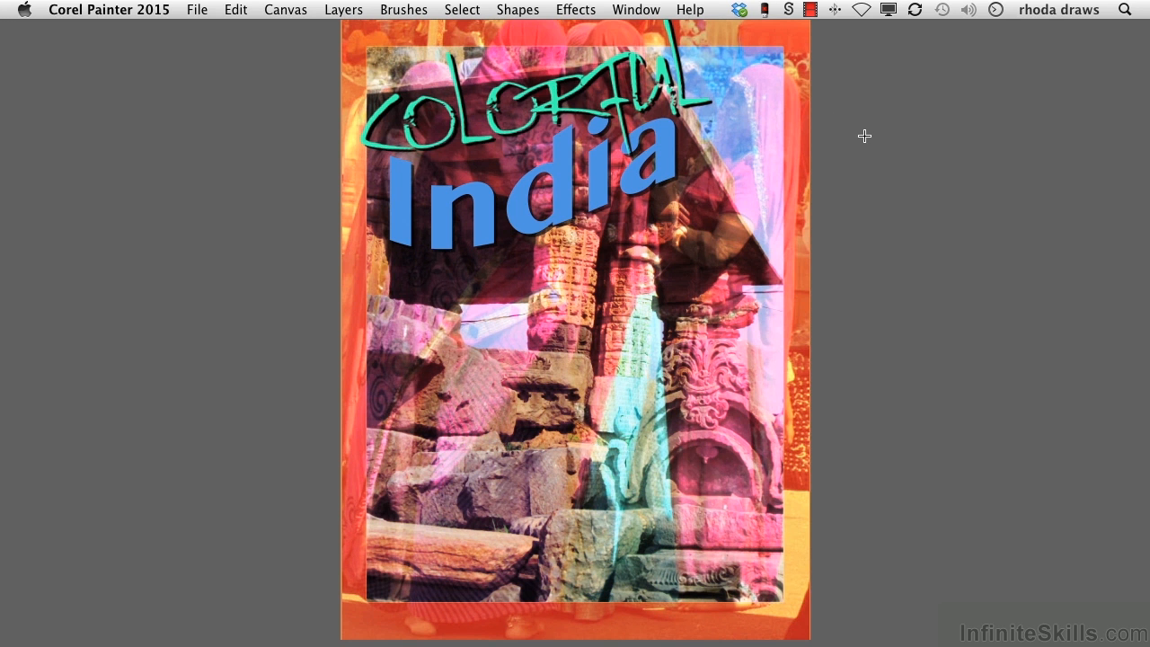
Close the two frontmost finished India posters and bring the hidden tool panels back into view.
key("super+w")
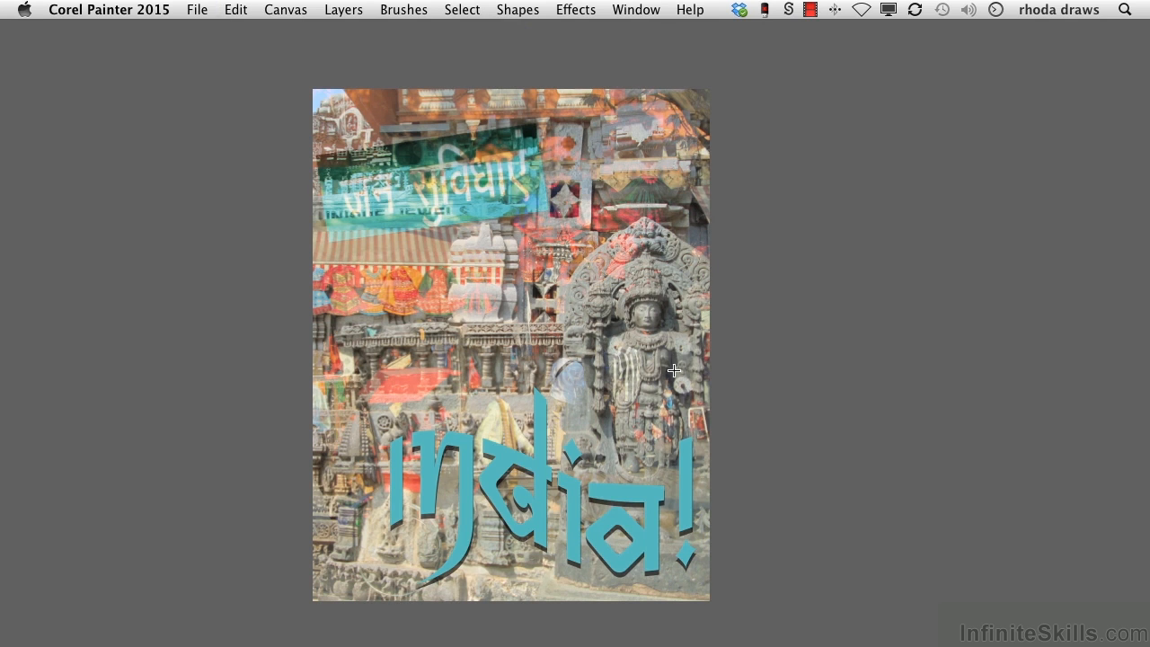
key("super+w")
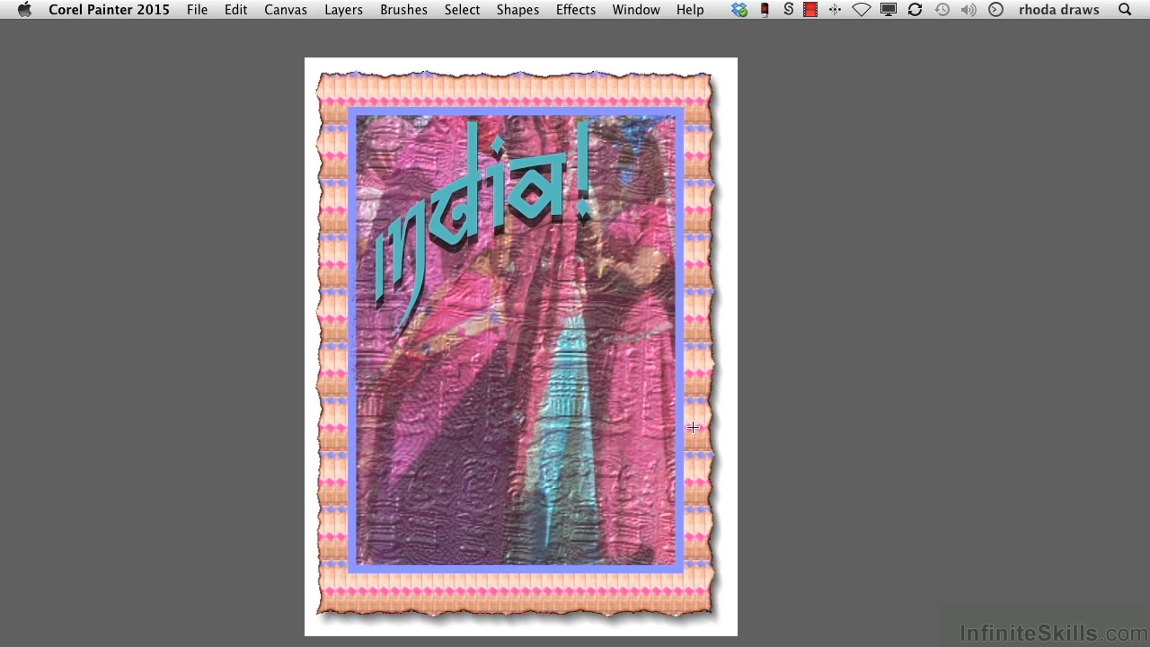
key("Tab")
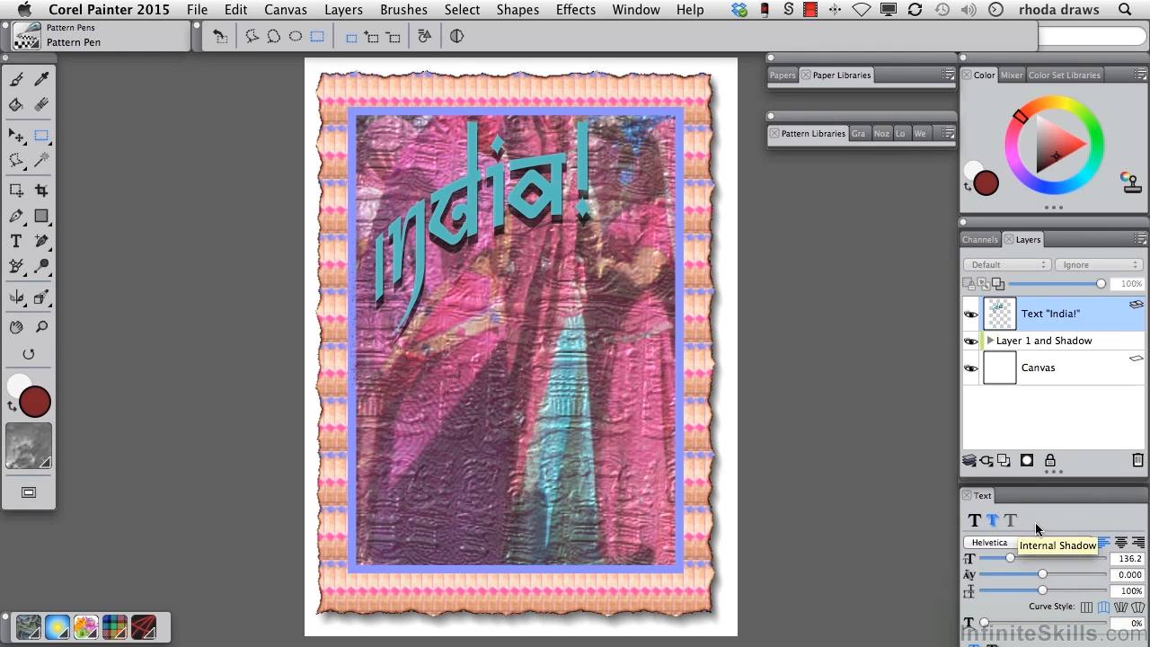
Expand the Pattern Libraries and Paper Libraries panels, arranging them so both are fully visible.
left_click(827, 133)
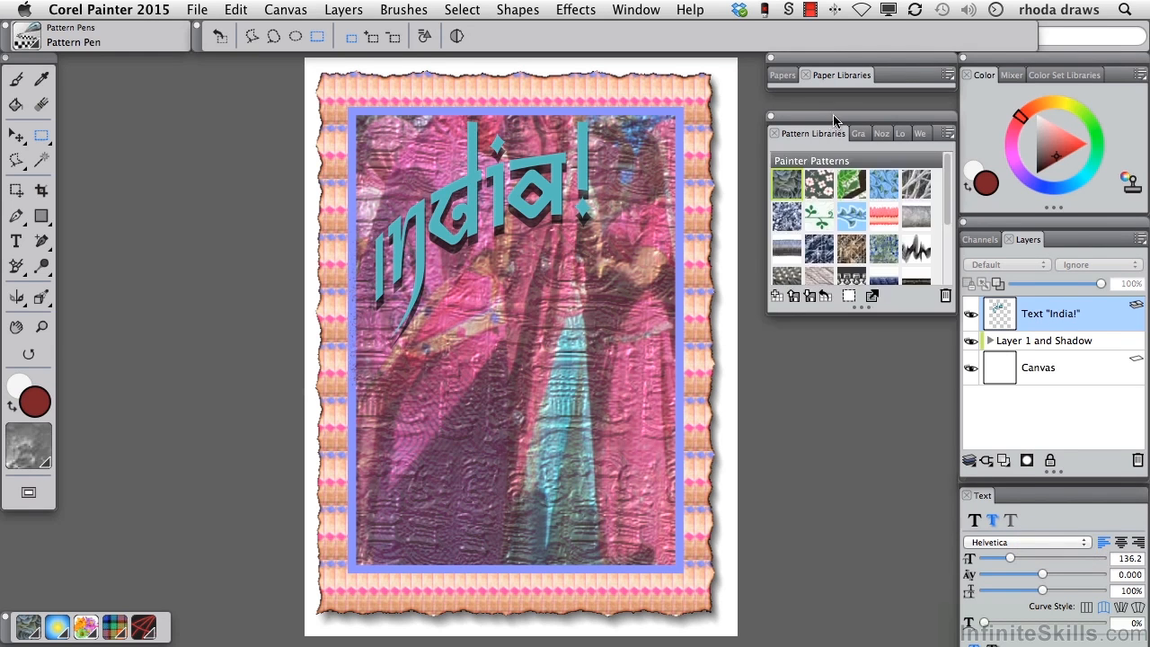
left_click_drag(827, 133, 827, 299)
left_click(839, 77)
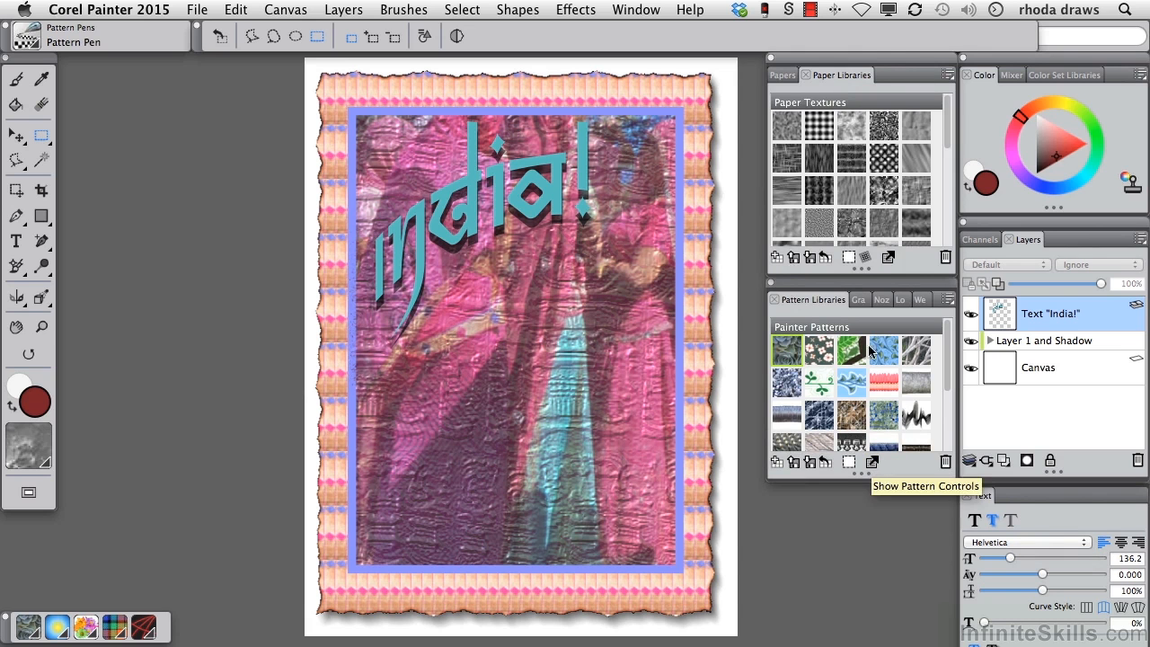
Import the India papers.paperlibrary file from the Chapter 10 folder and show its textures in the paper library.
left_click(794, 258)
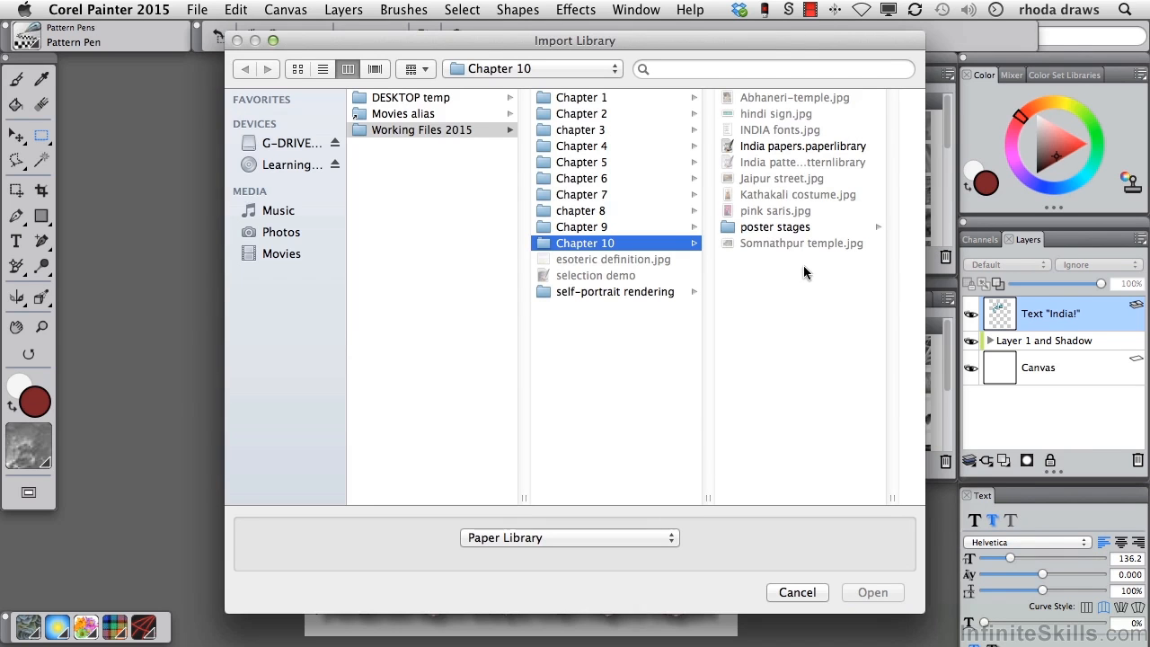
left_click(781, 147)
left_click(876, 592)
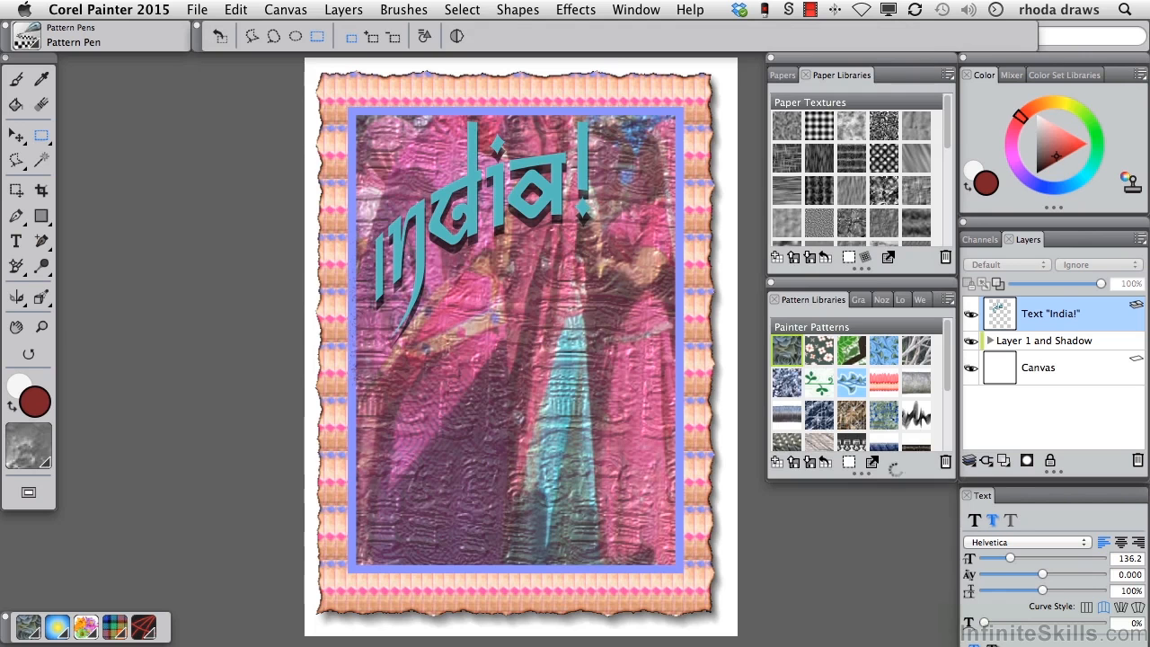
left_click_drag(948, 147, 943, 252)
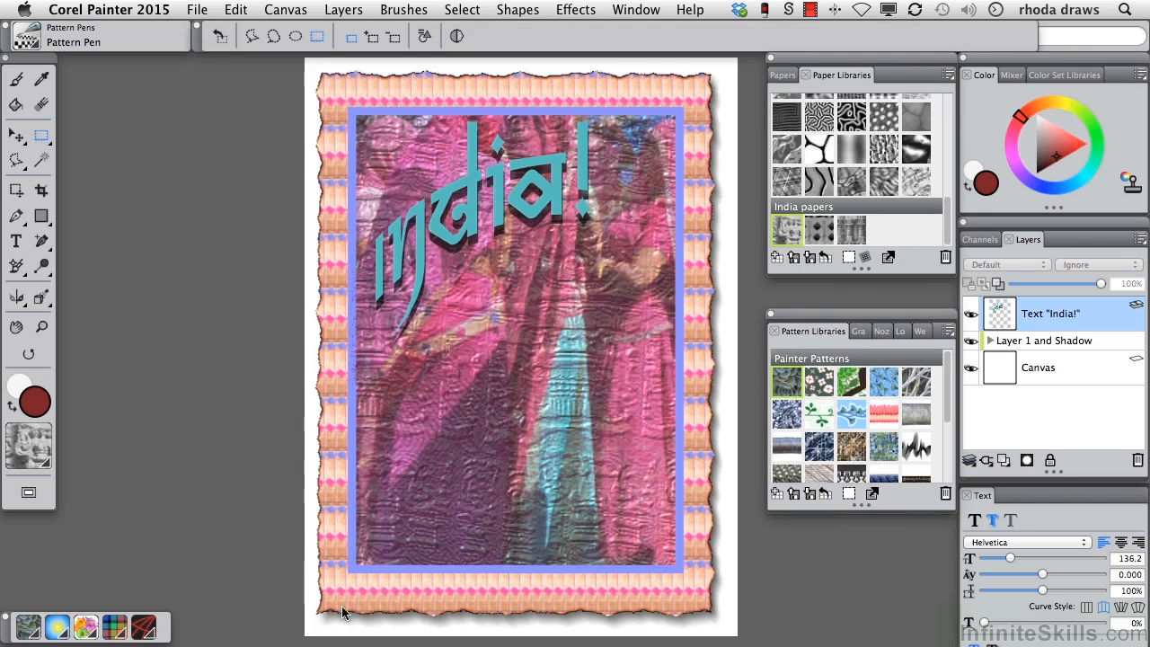
Create a 600 by 800 pixel image at 150 pixels per inch and choose the Square Hard Pastel brush from Pastels.
key("super+n")
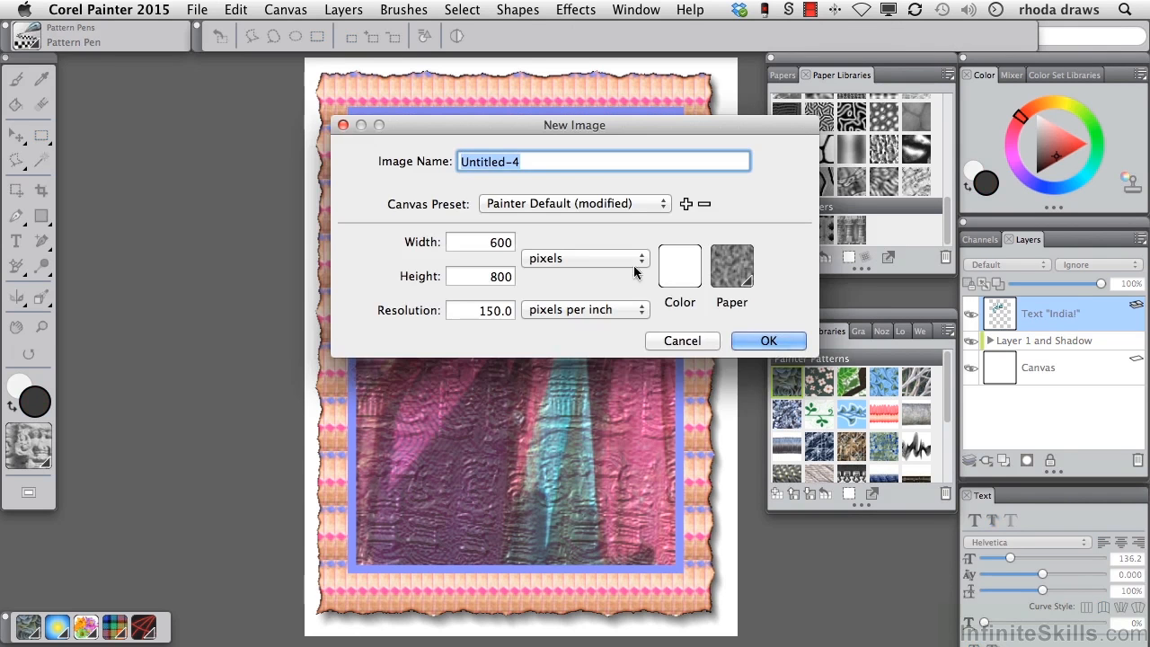
left_click(745, 345)
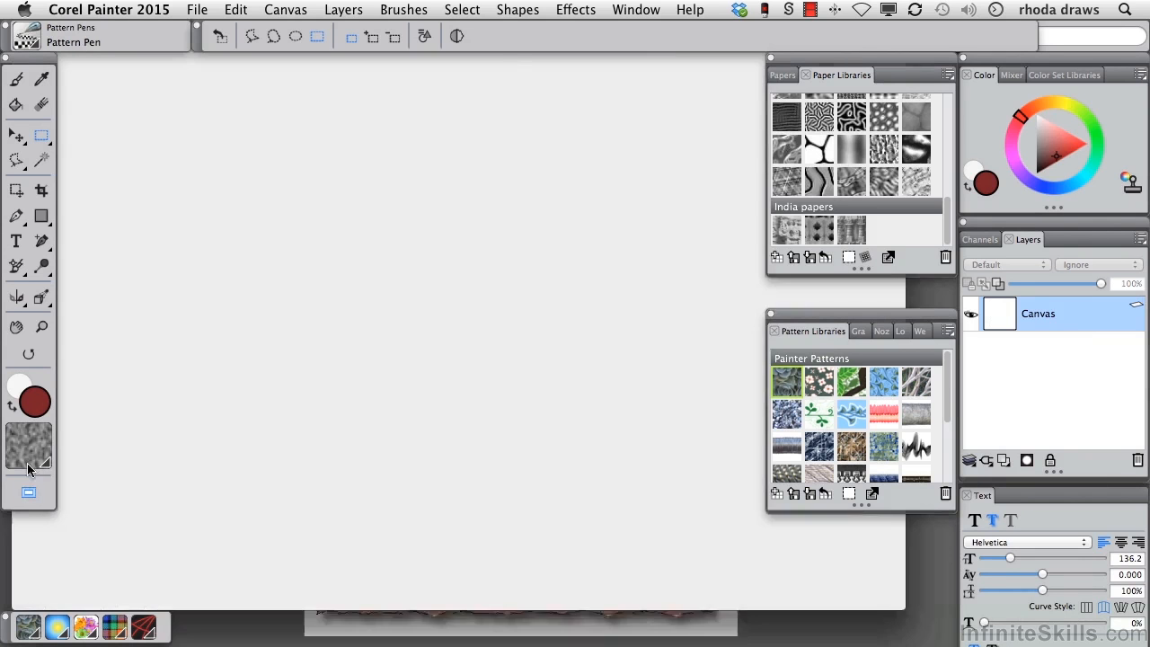
left_click(29, 36)
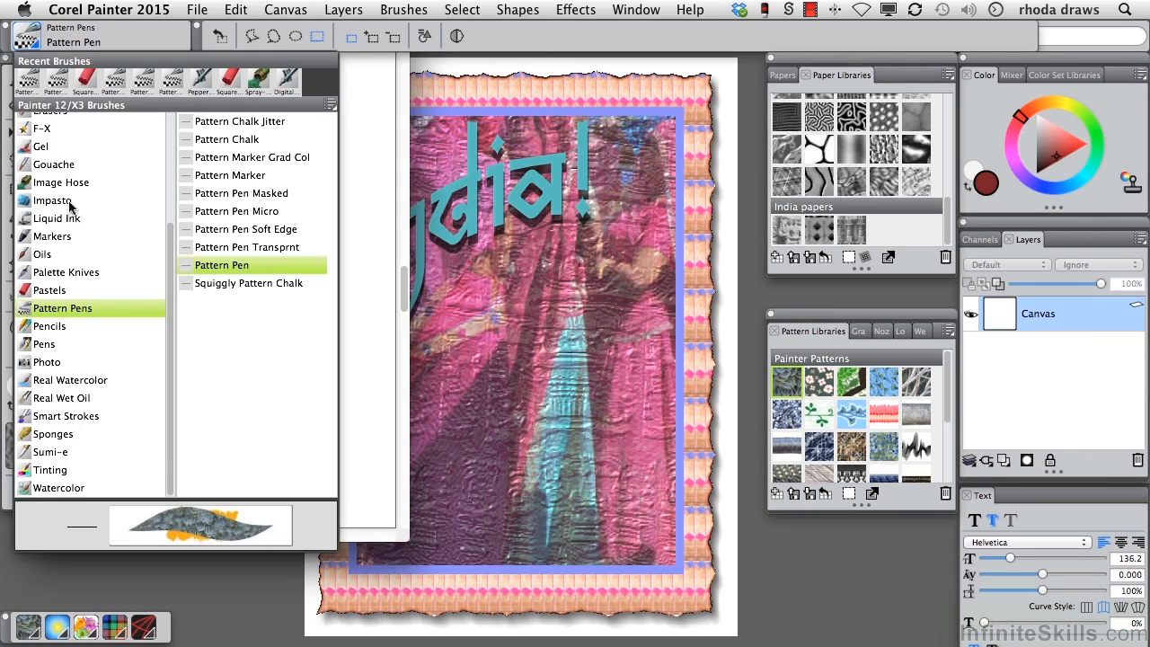
left_click(49, 290)
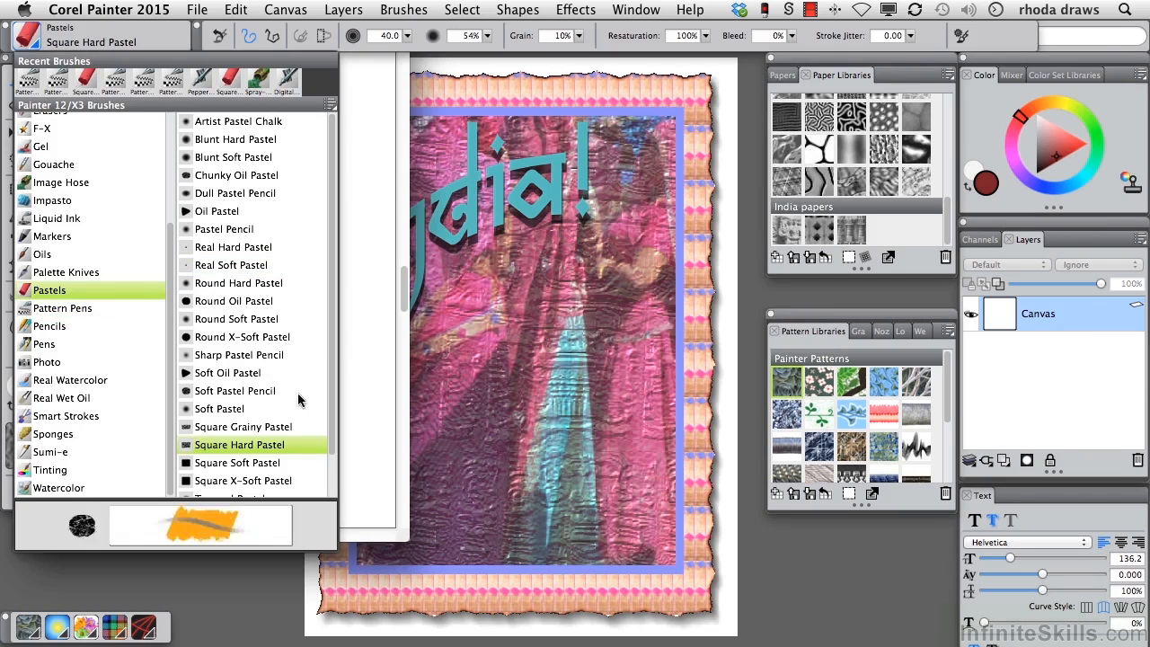
left_click(268, 445)
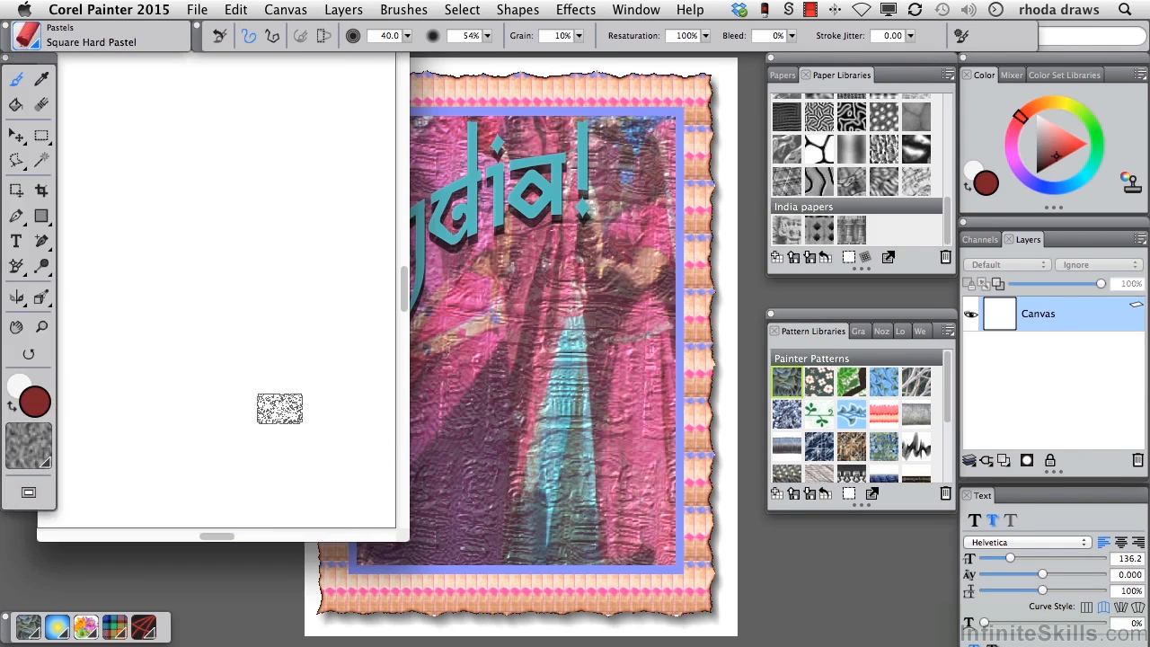
Paint a dark red pastel test swatch on the blank canvas with each of the three India papers, ending with temple carving-1.
left_click(820, 232)
mouse_move(147, 172)
left_mouse_down()
mouse_move(141, 316)
mouse_move(135, 235)
mouse_move(117, 224)
mouse_move(198, 282)
left_mouse_up()
left_click(786, 230)
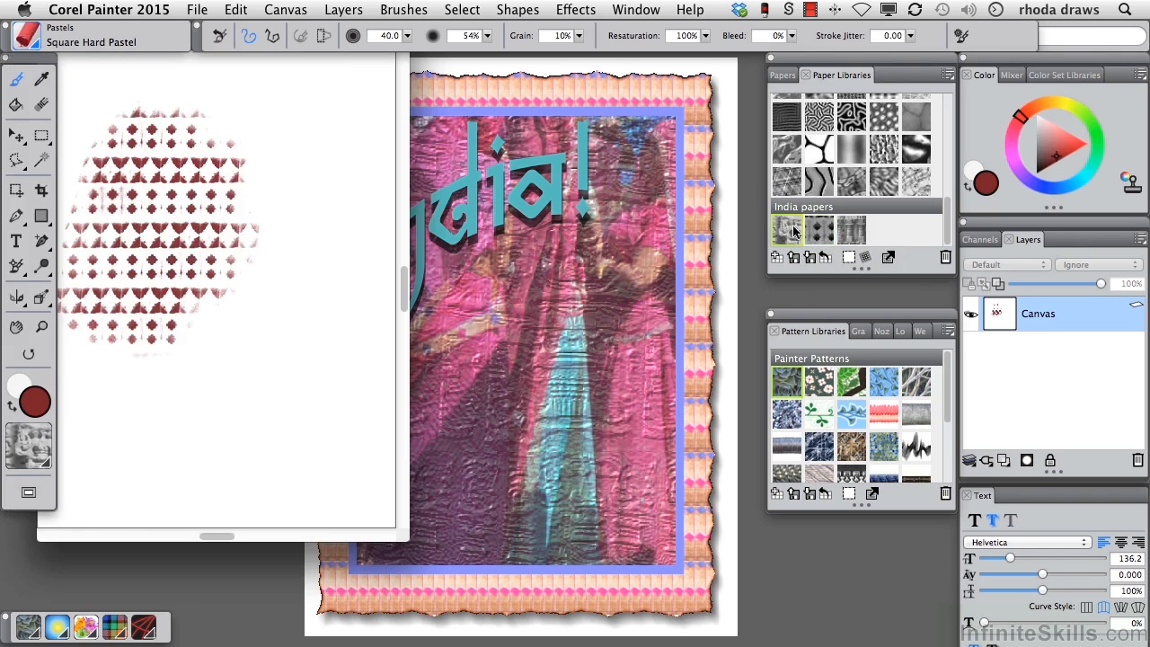
left_click_drag(946, 273, 945, 284)
mouse_move(308, 287)
left_mouse_down()
mouse_move(315, 143)
mouse_move(337, 265)
mouse_move(334, 334)
left_mouse_up()
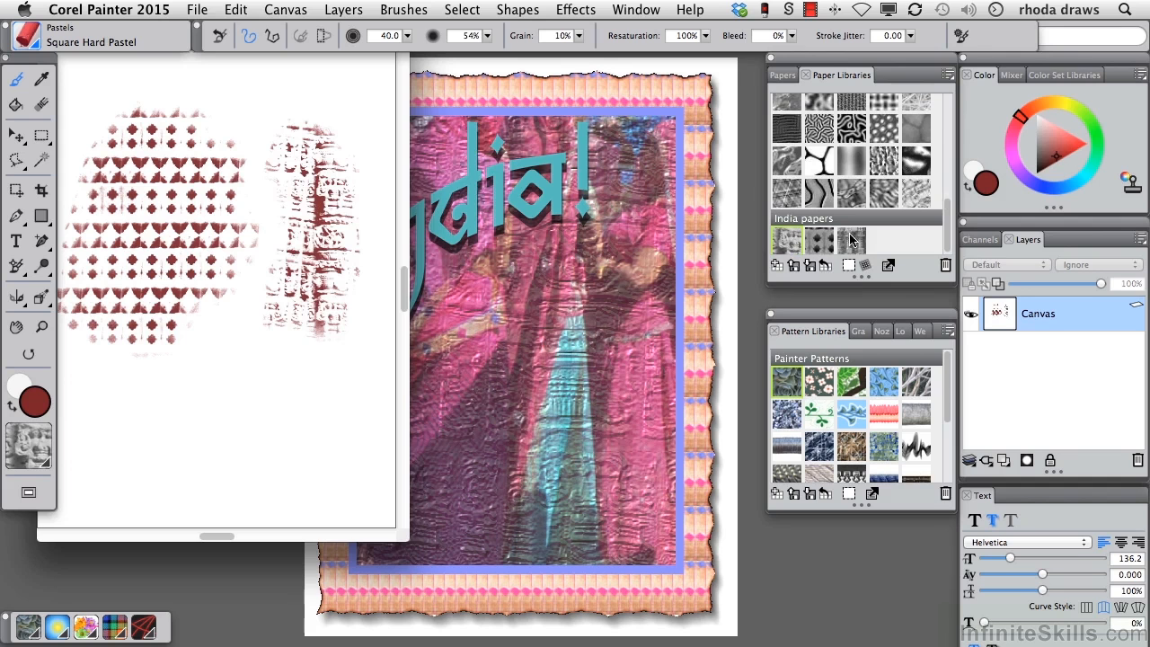
left_click(851, 238)
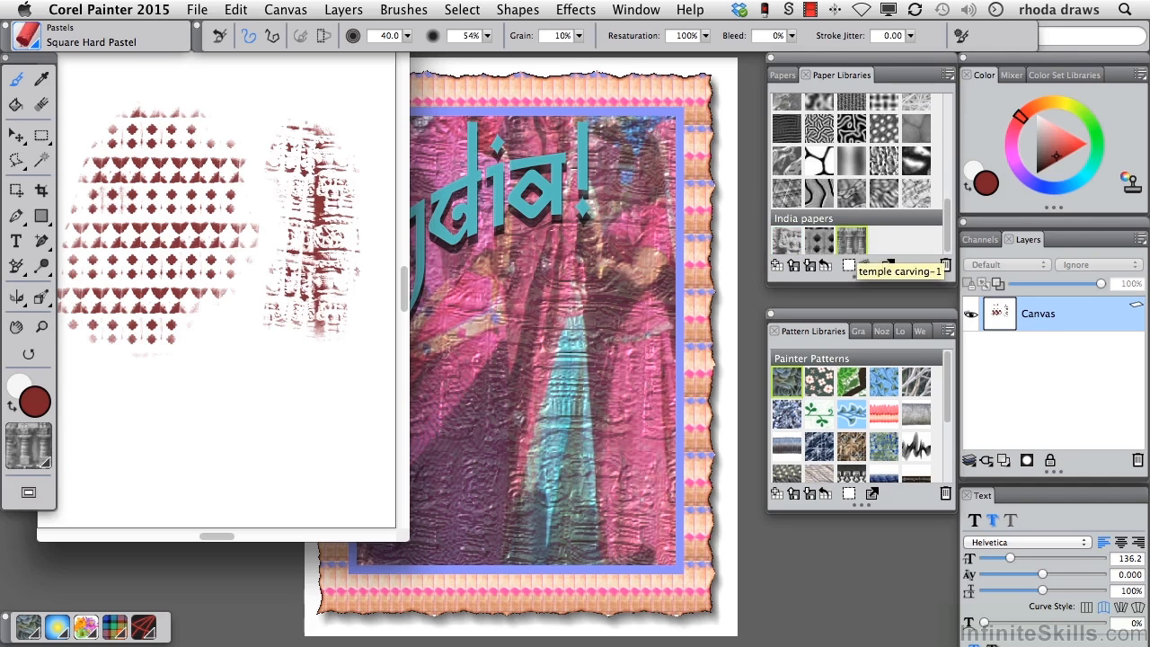
mouse_move(141, 431)
left_mouse_down()
mouse_move(165, 408)
mouse_move(168, 428)
mouse_move(135, 449)
left_mouse_up()
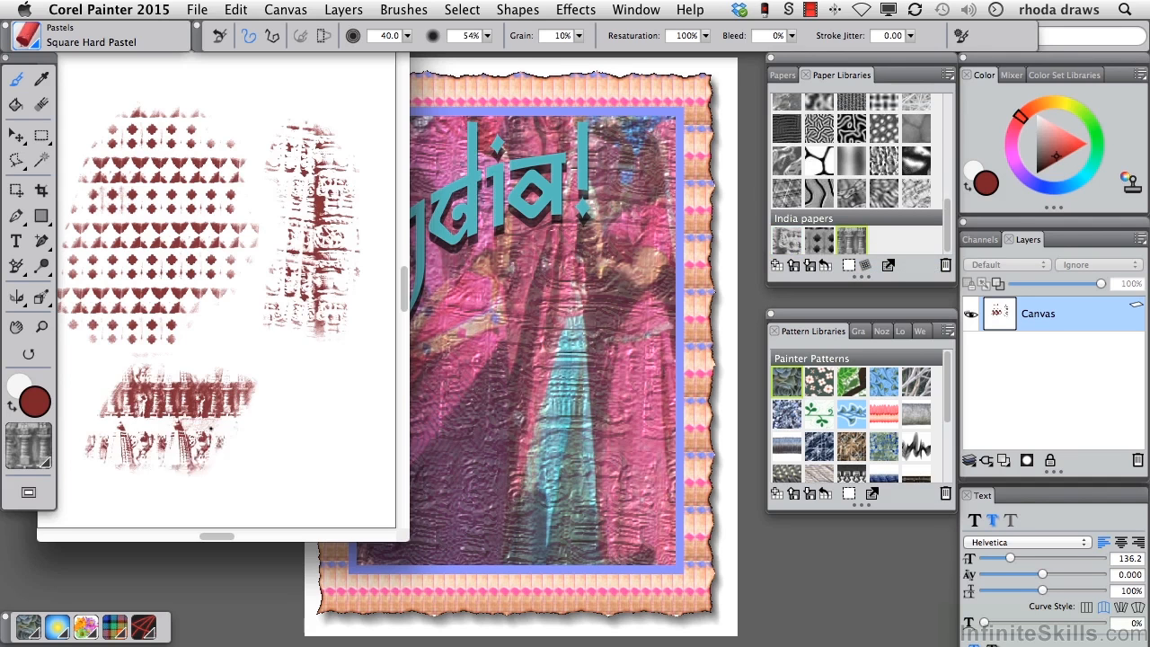
left_click_drag(234, 422, 306, 395)
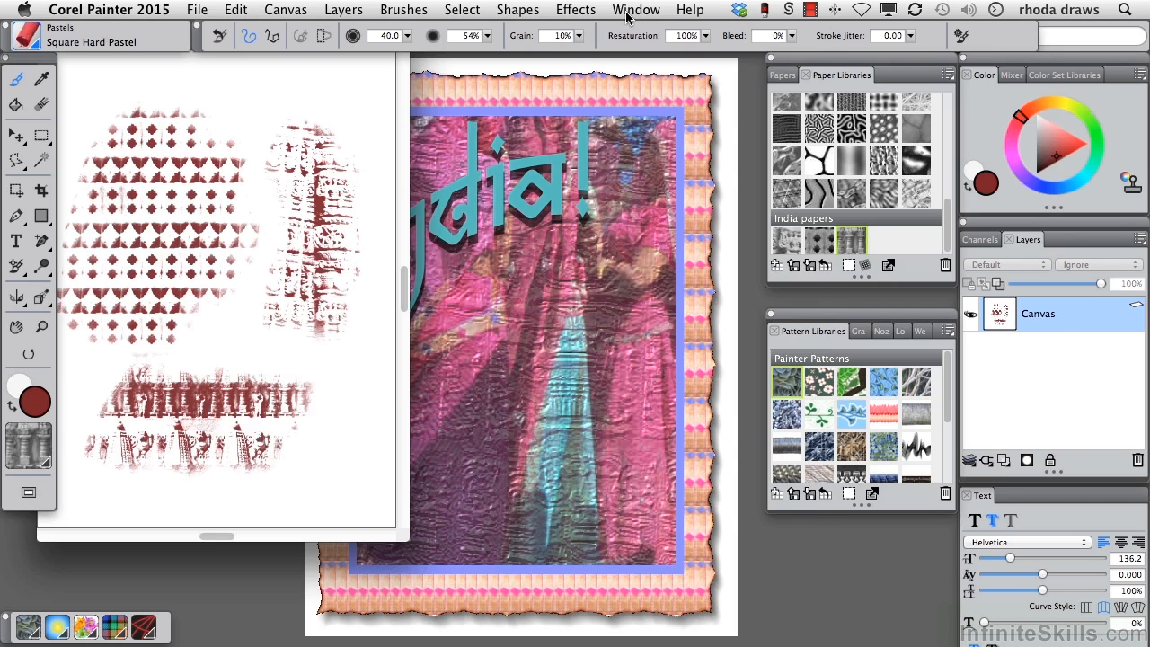
Bring the Abhaneri-temple.jpg photo to the front and move the property bar slightly lower.
left_click(627, 12)
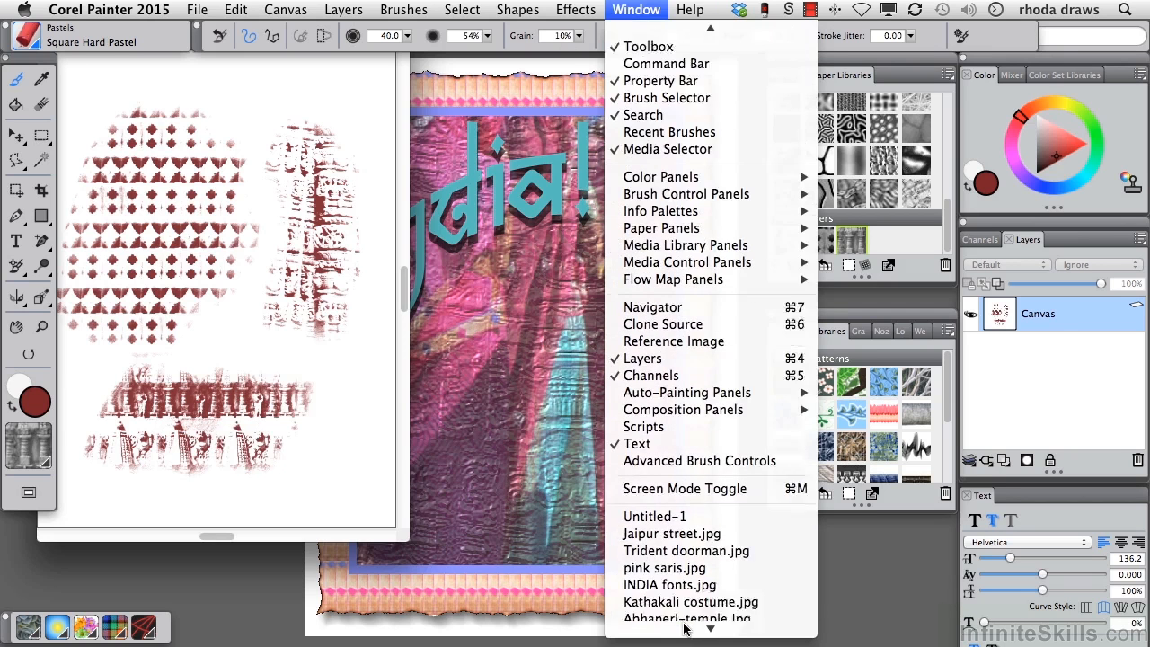
left_click(670, 572)
mouse_move(212, 40)
left_mouse_down()
mouse_move(329, 67)
mouse_move(585, 84)
left_mouse_up()
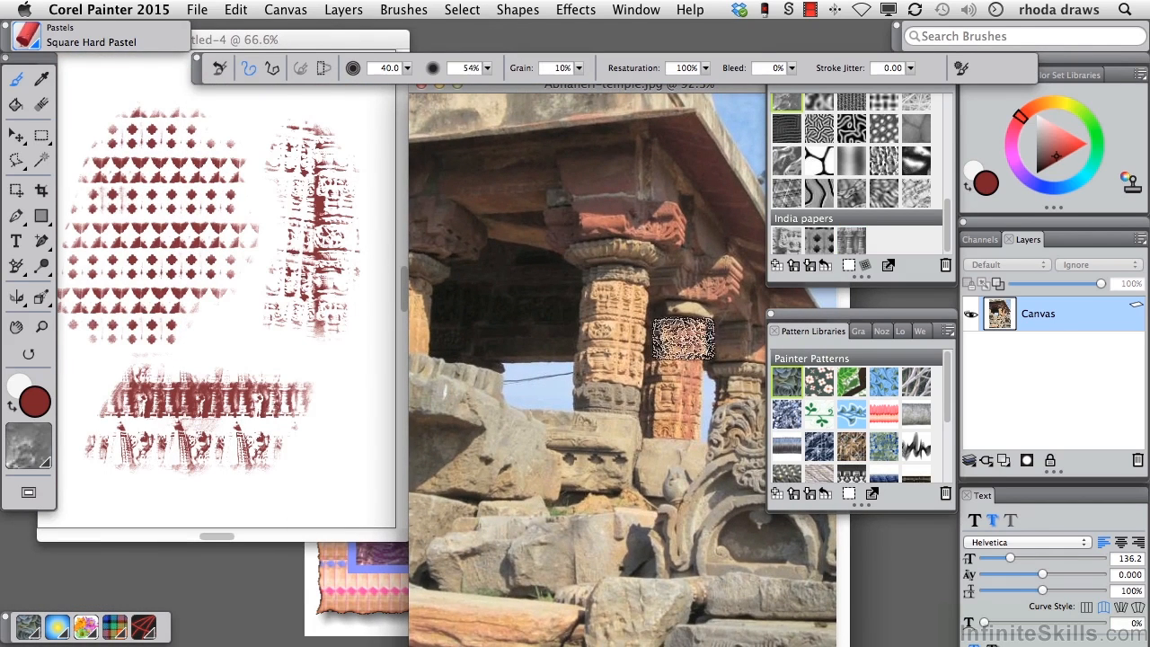
Open Somnathpur temple.jpg from the Chapter 10 folder and place its window below the test swatches.
key("super+o")
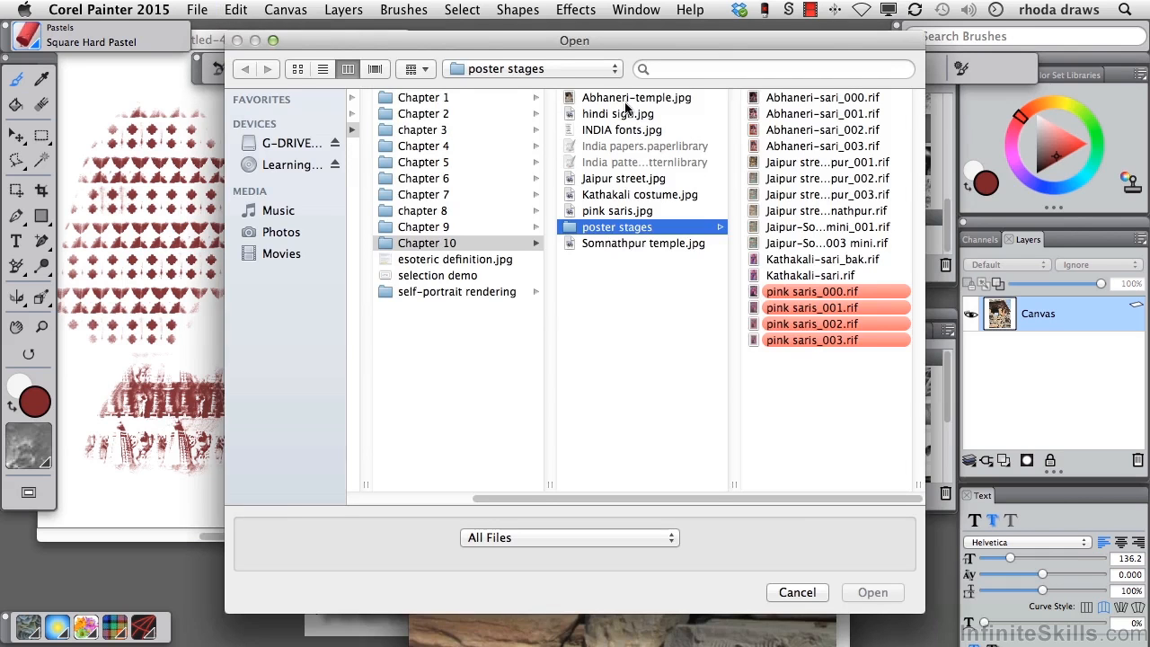
left_click(629, 243)
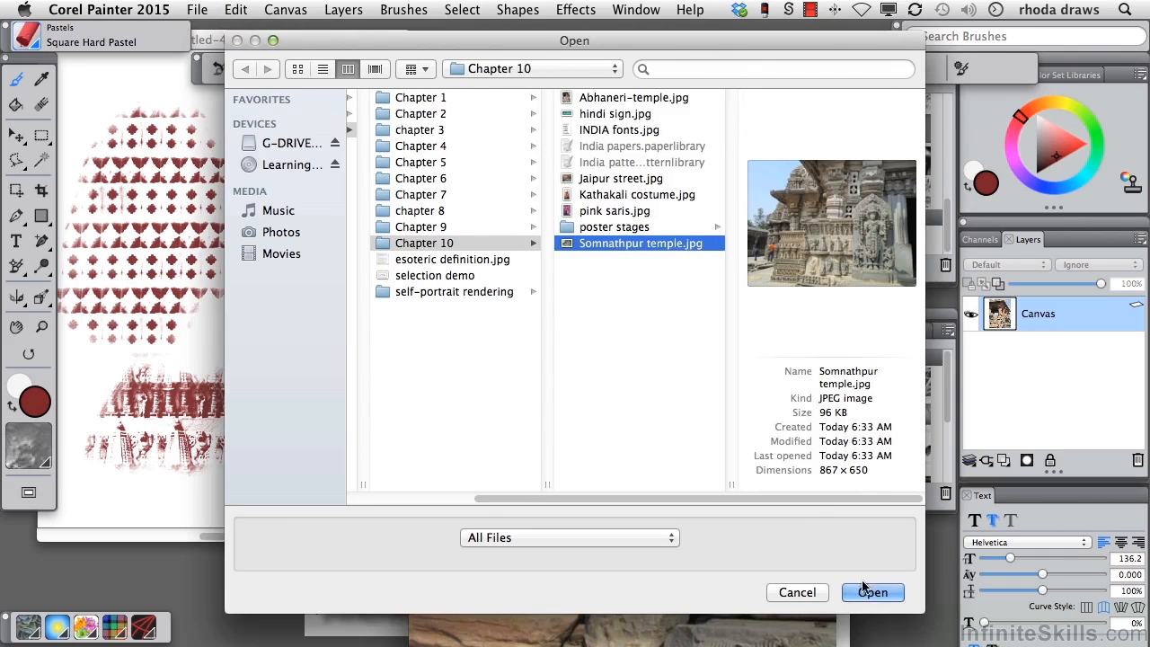
left_click(868, 592)
mouse_move(400, 41)
left_mouse_down()
mouse_move(379, 363)
mouse_move(389, 372)
left_mouse_up()
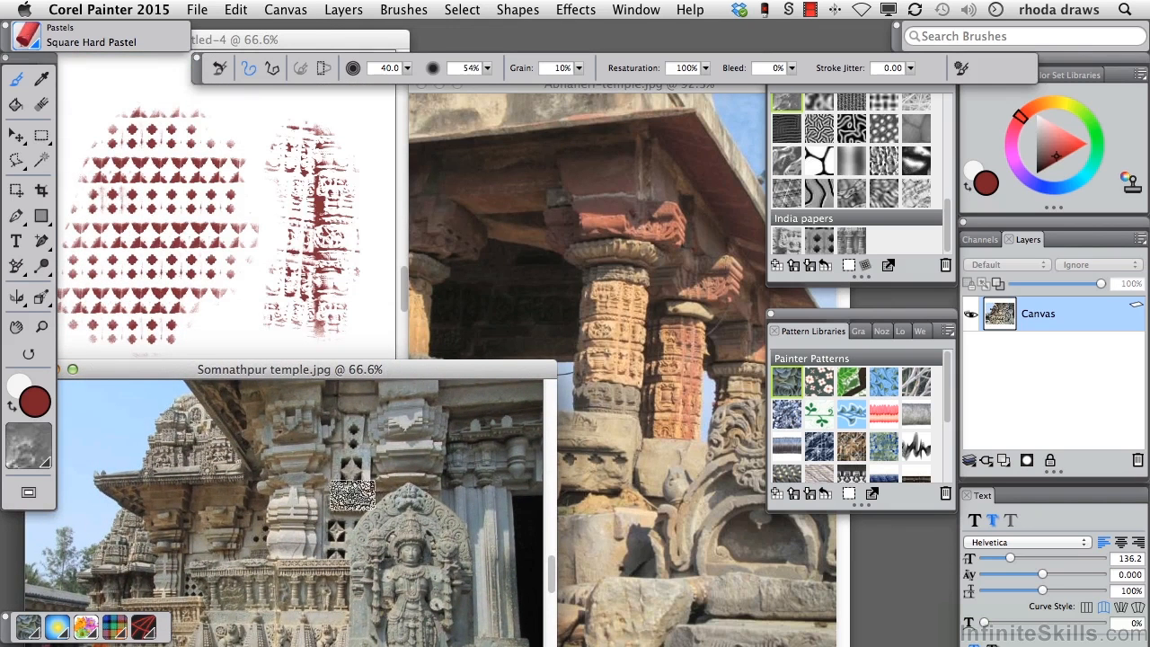
Make a rectangular selection around the pierced stone window in the Somnathpur photo, open Capture Paper for it and cancel.
left_click(41, 135)
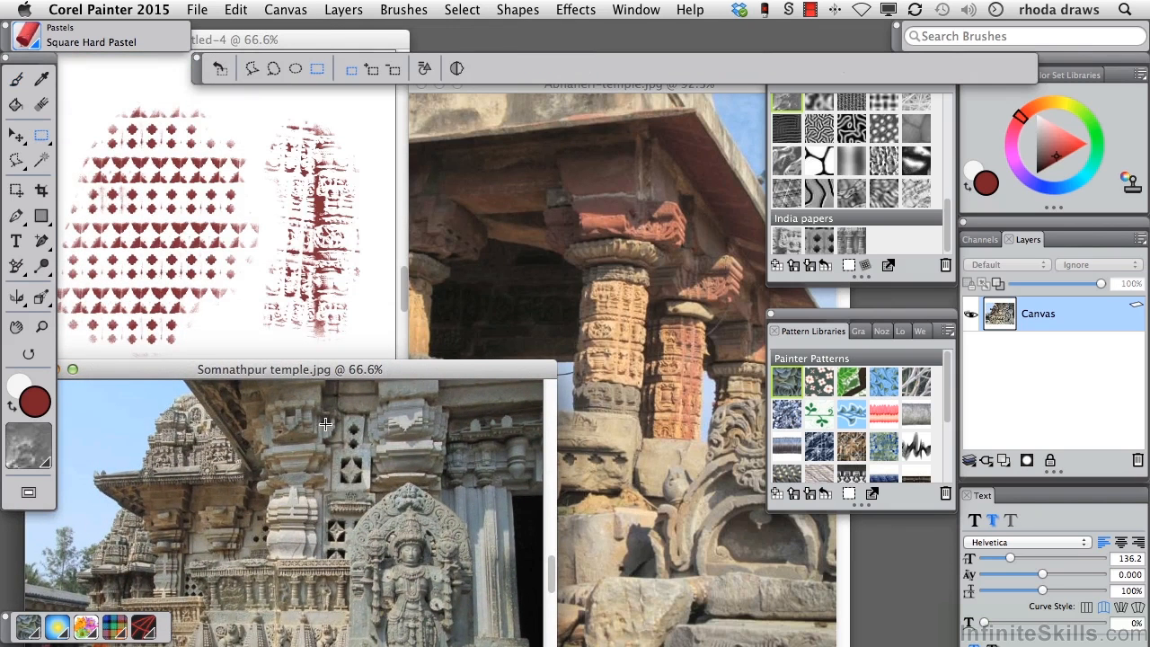
left_click_drag(334, 449, 370, 492)
left_click(846, 266)
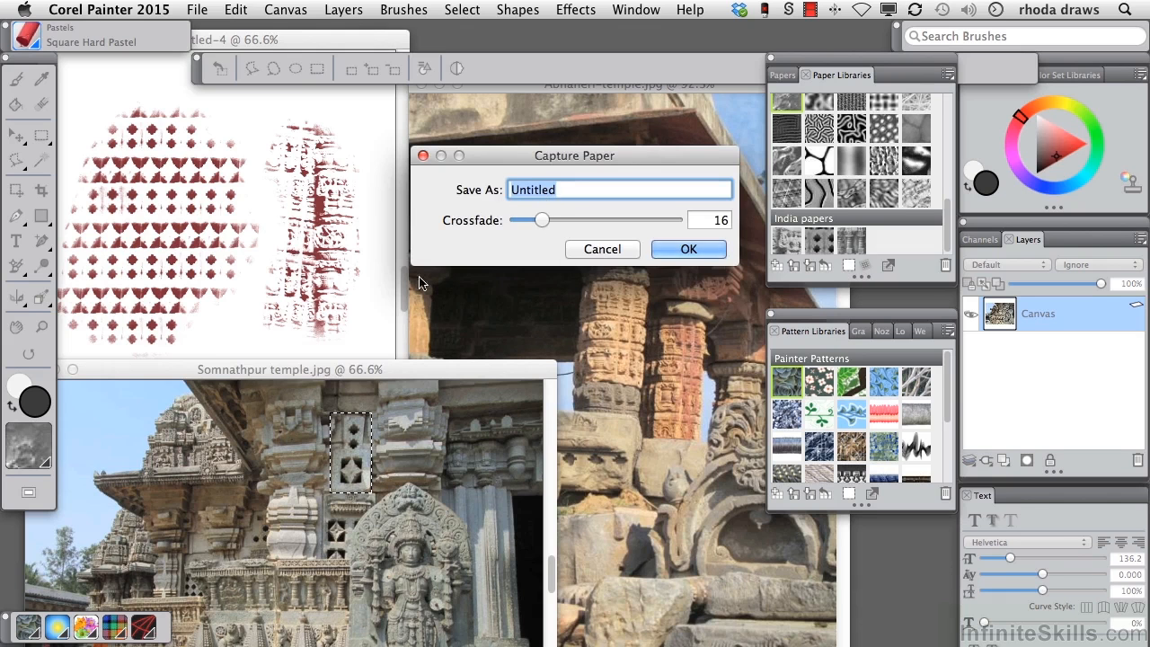
left_click(600, 249)
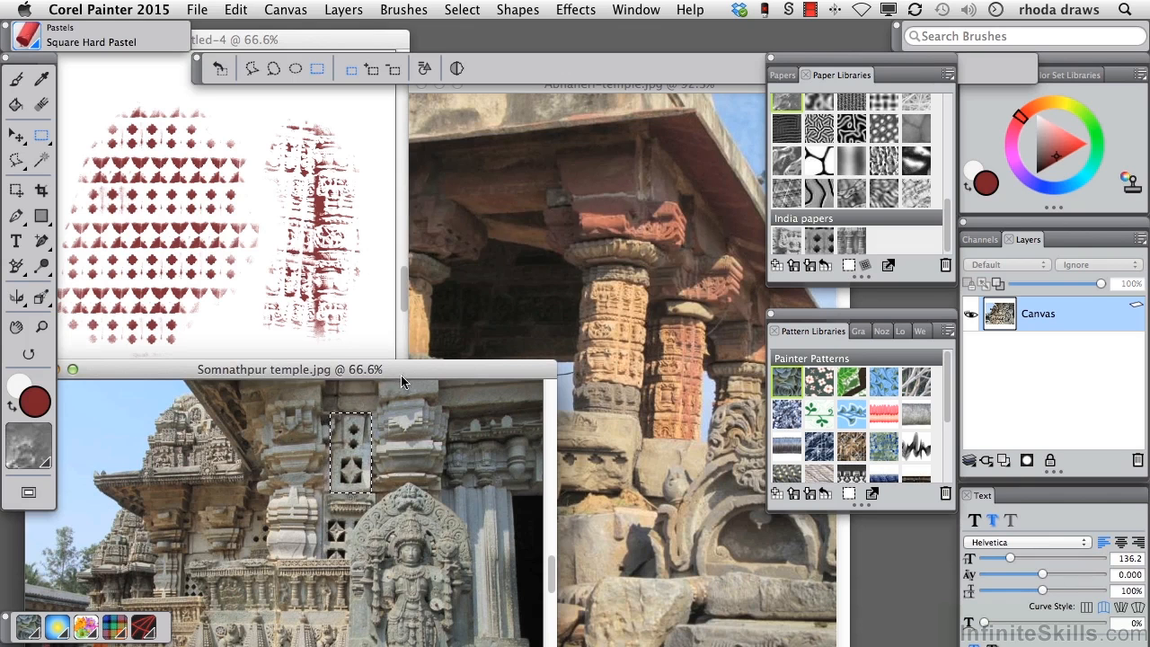
Select the carved relief rows on the Somnathpur temple wall, move the photo aside and return to the swatch image.
left_click_drag(403, 371, 751, 116)
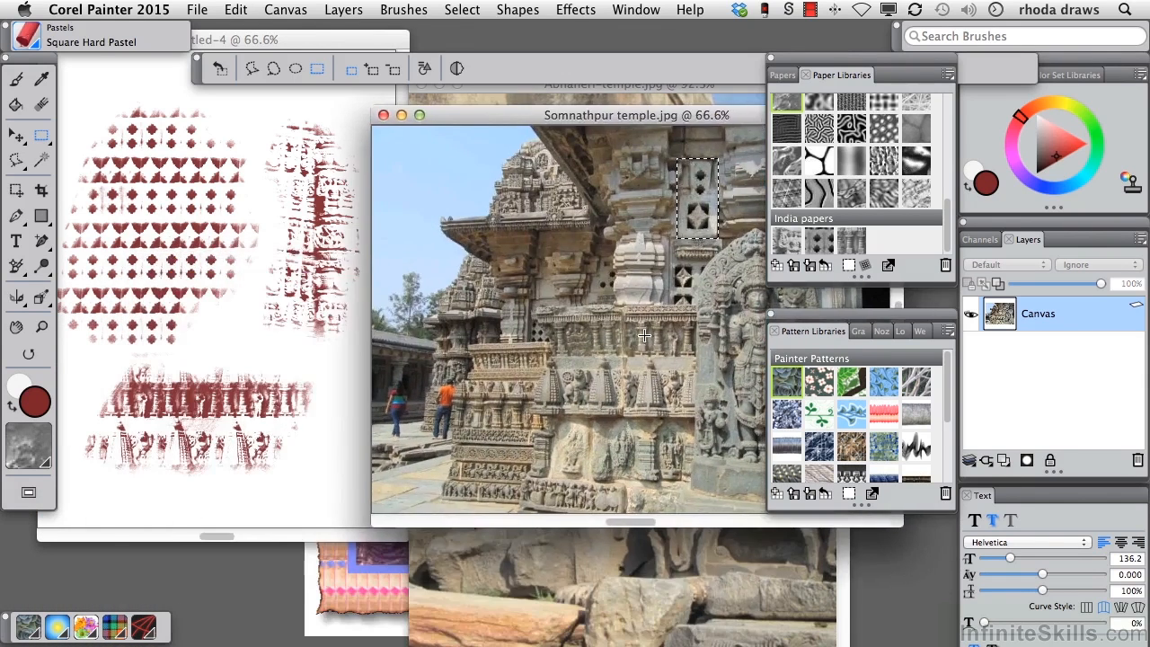
left_click_drag(539, 316, 694, 413)
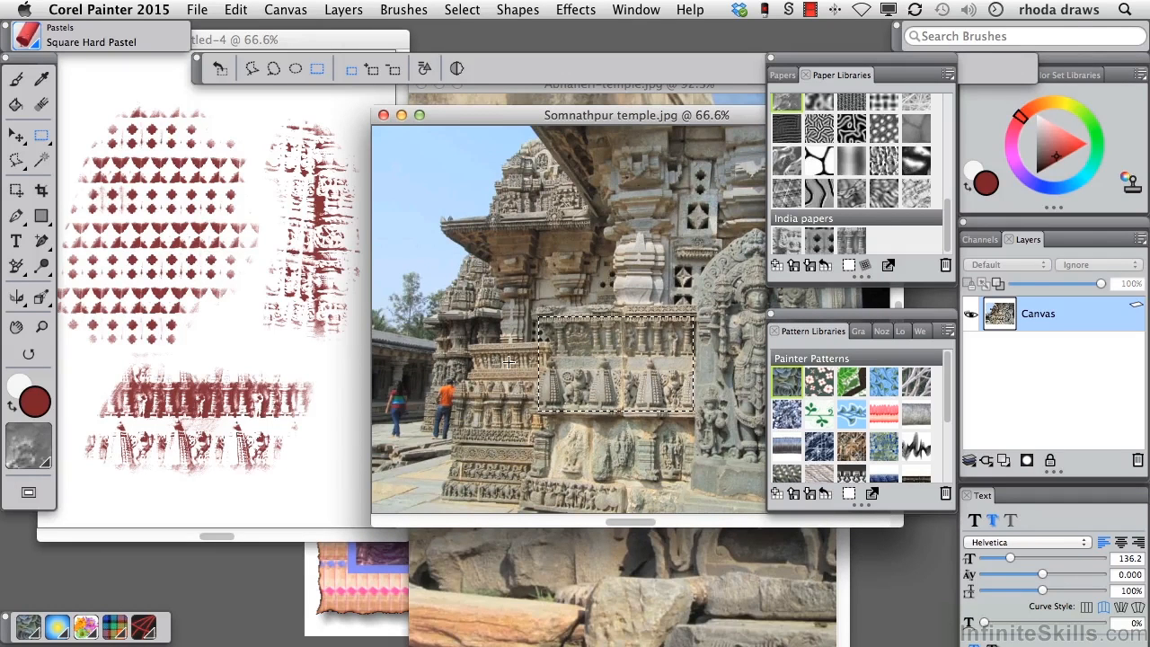
left_click_drag(485, 114, 67, 494)
left_click(310, 354)
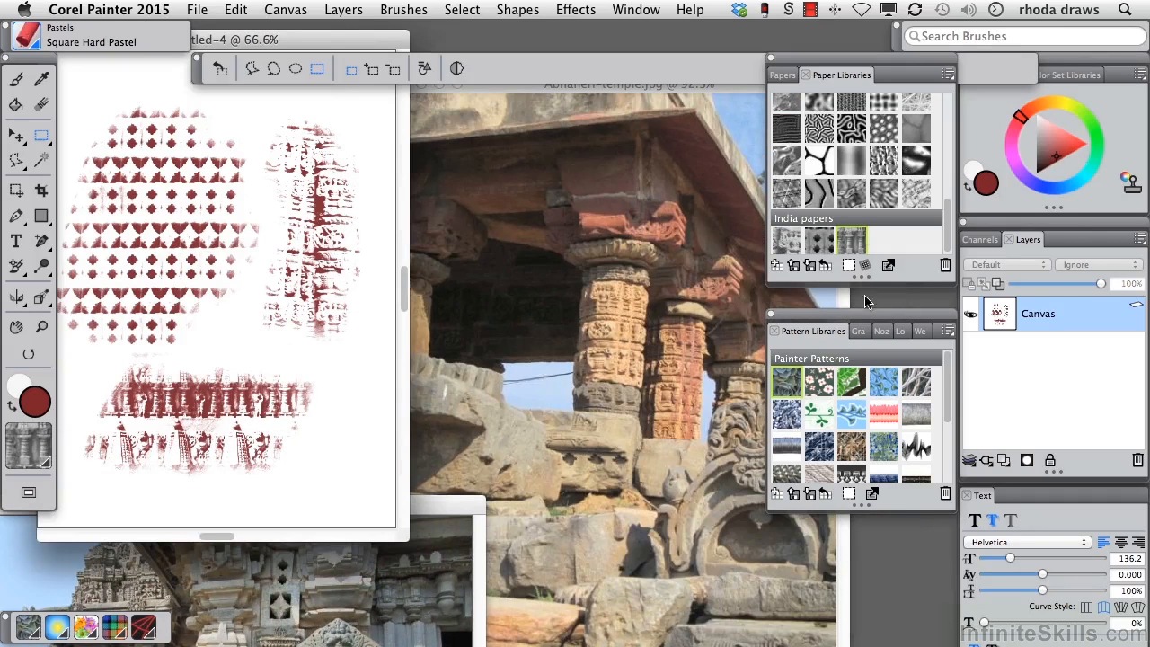
Import the India patterns.patternlibrary file from the Chapter 10 folder and show its patterns in the pattern library.
left_click_drag(914, 318, 916, 297)
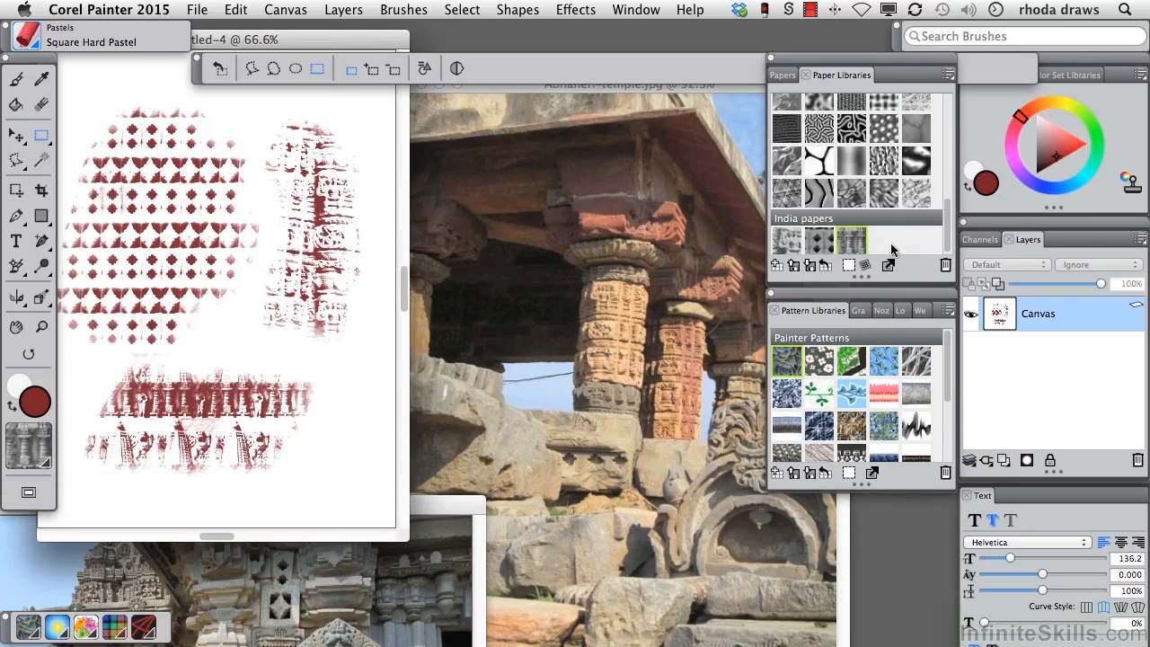
left_click(793, 477)
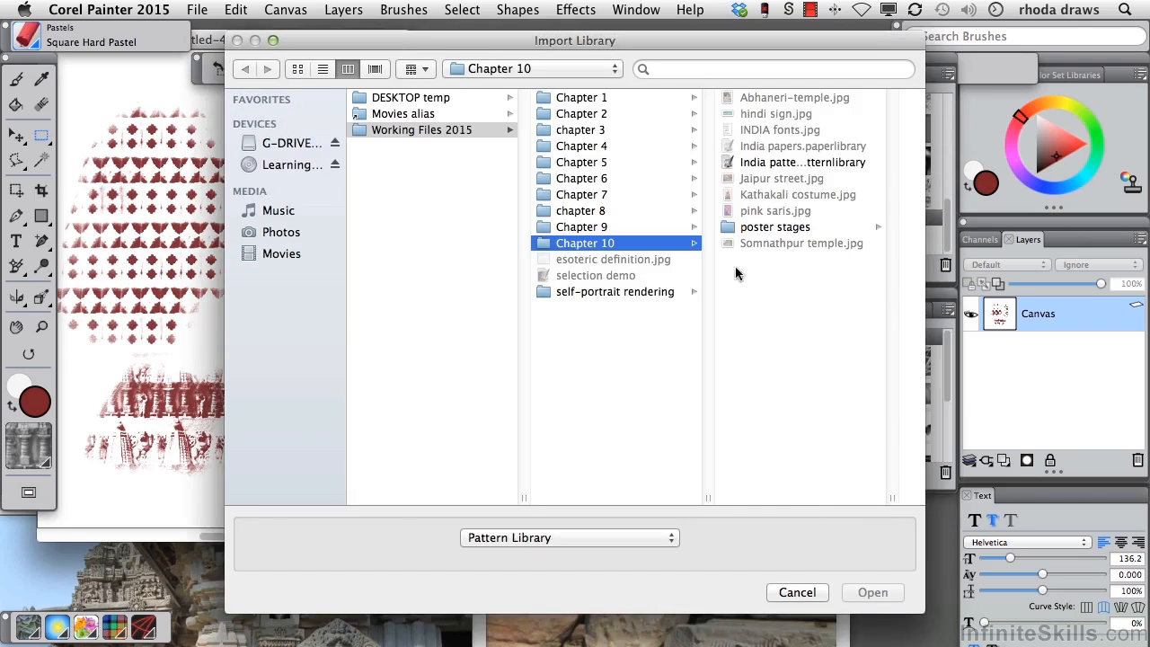
left_click(789, 164)
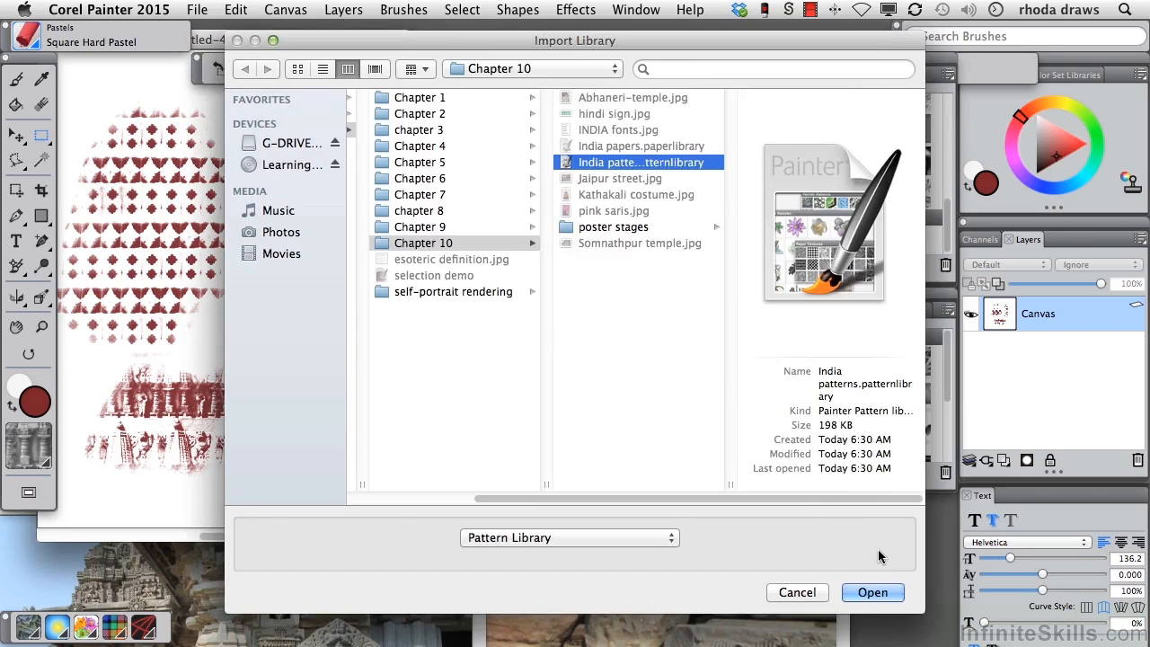
left_click(895, 589)
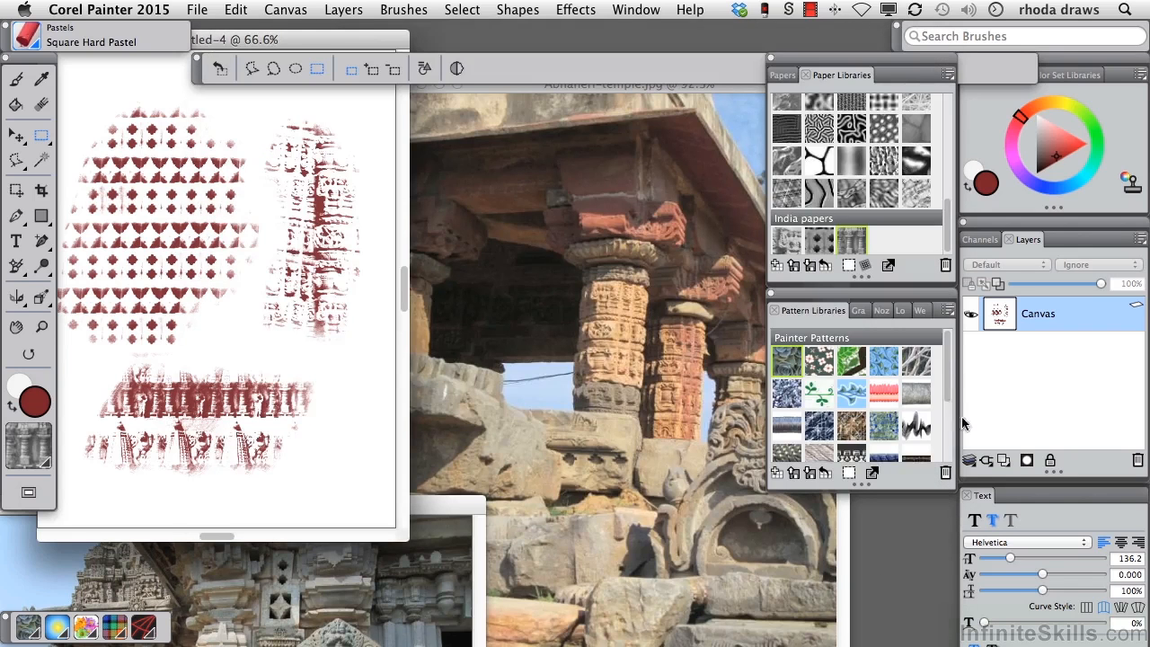
scroll(943, 384, "down", 5)
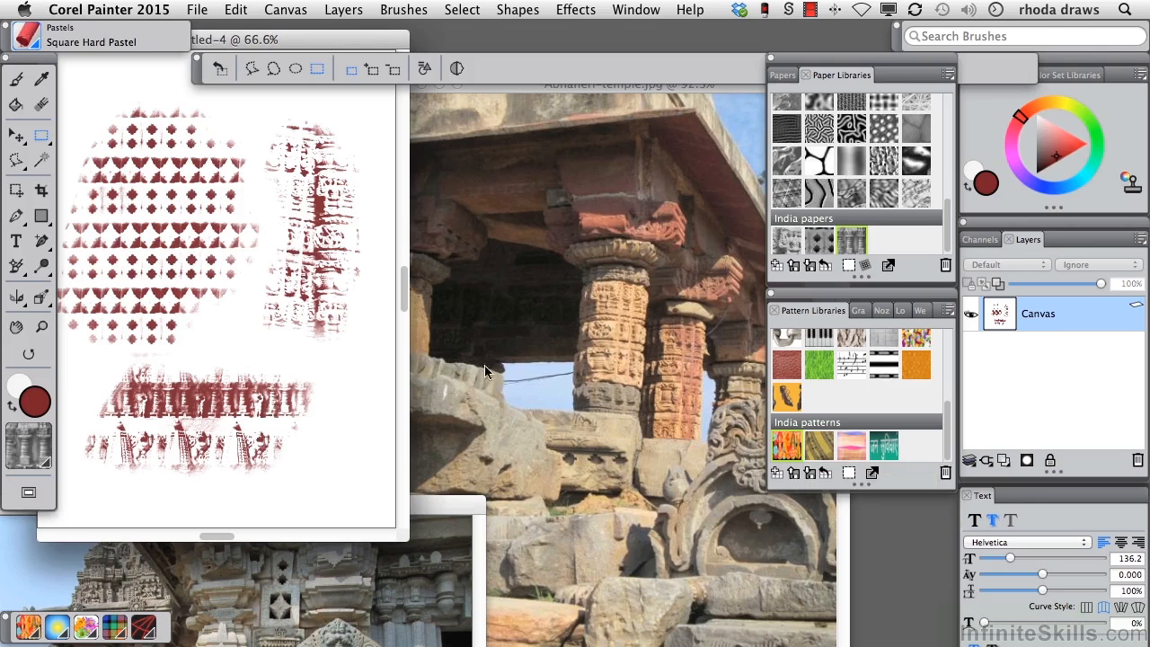
Clear all the pastel test swatches from the Untitled-4 canvas.
key("BackSpace")
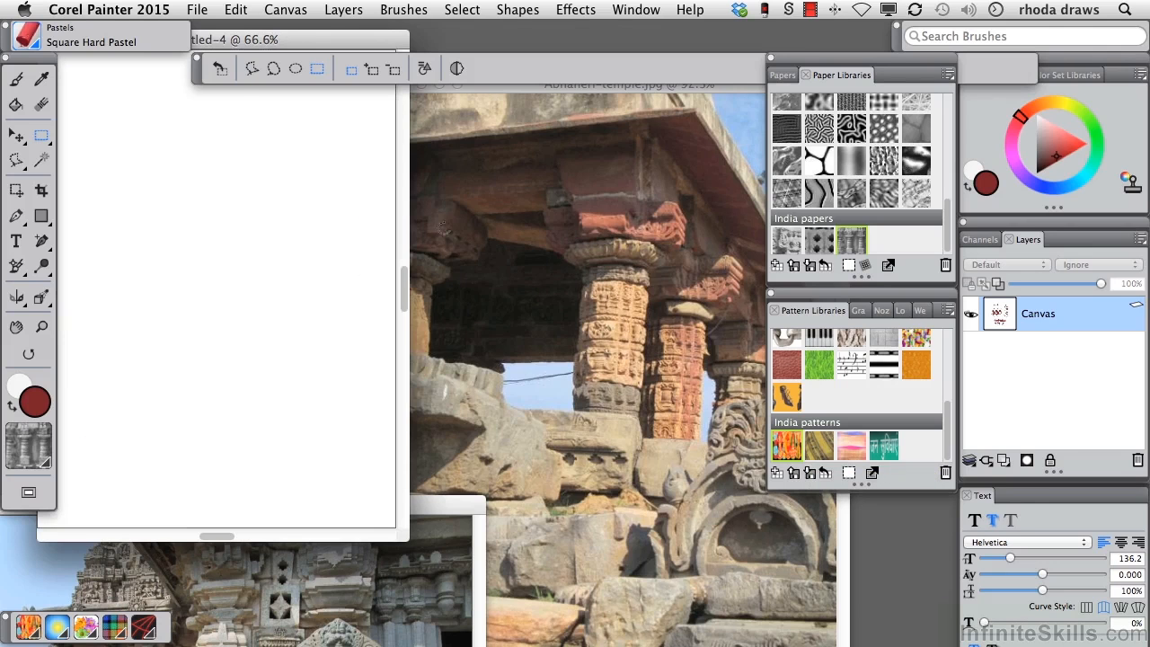
Enlarge the Untitled-4 window and paint a curved and a straight stroke with the Pattern Pen using the tiny dresses pattern.
left_click_drag(399, 535, 418, 542)
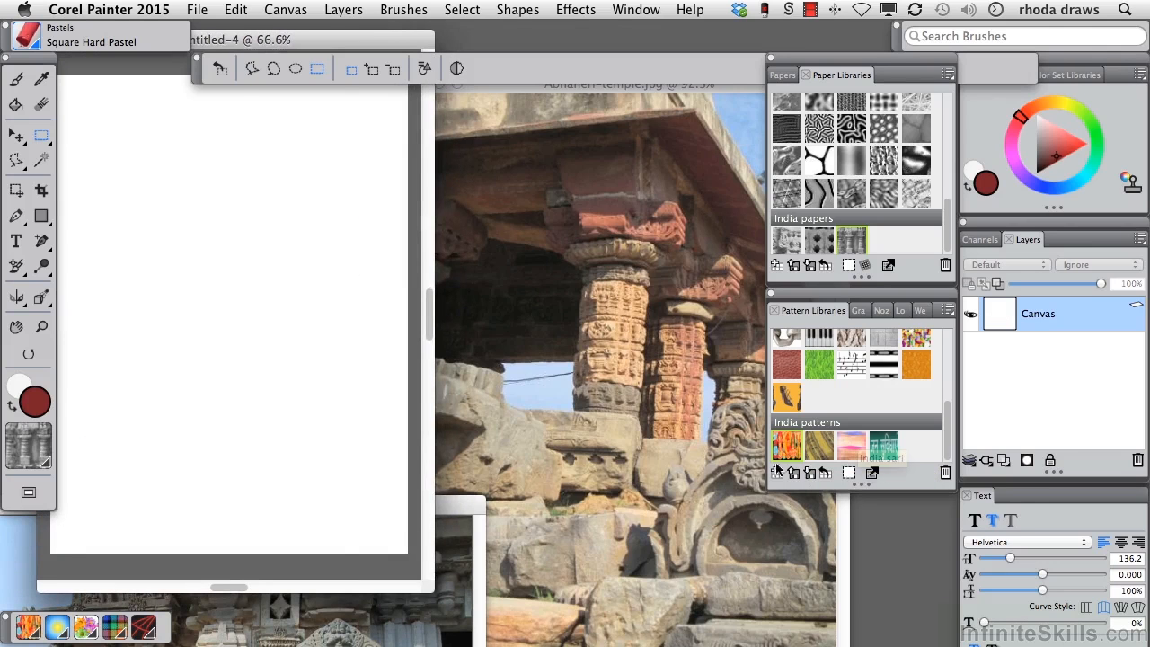
left_click(36, 49)
left_click(80, 308)
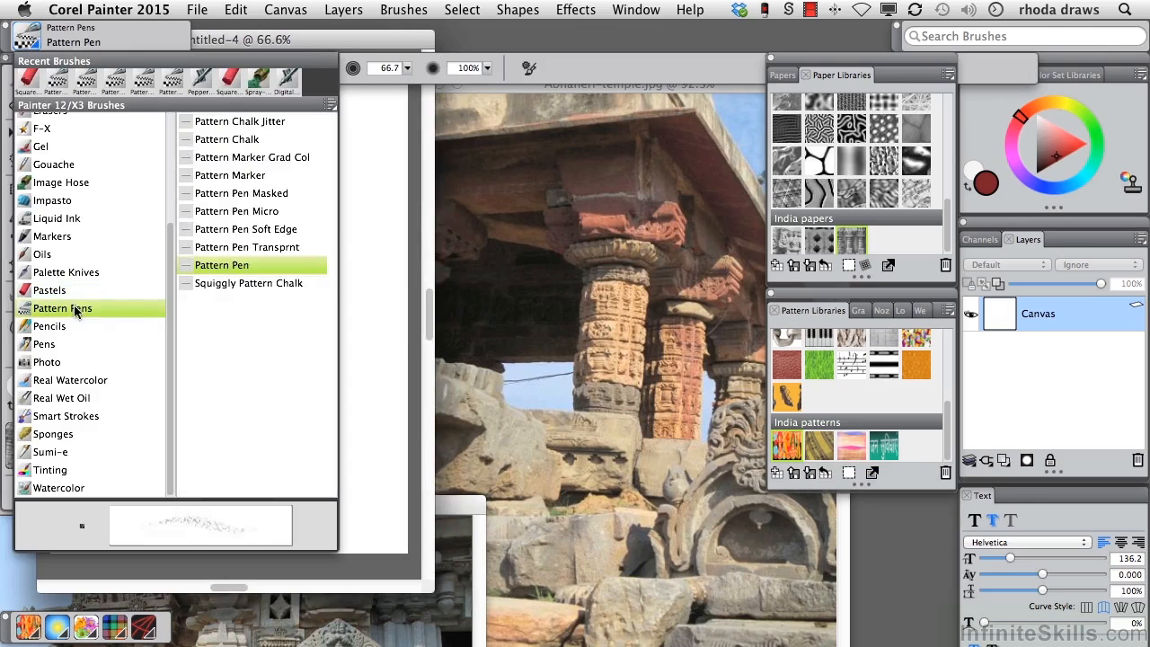
left_click(245, 266)
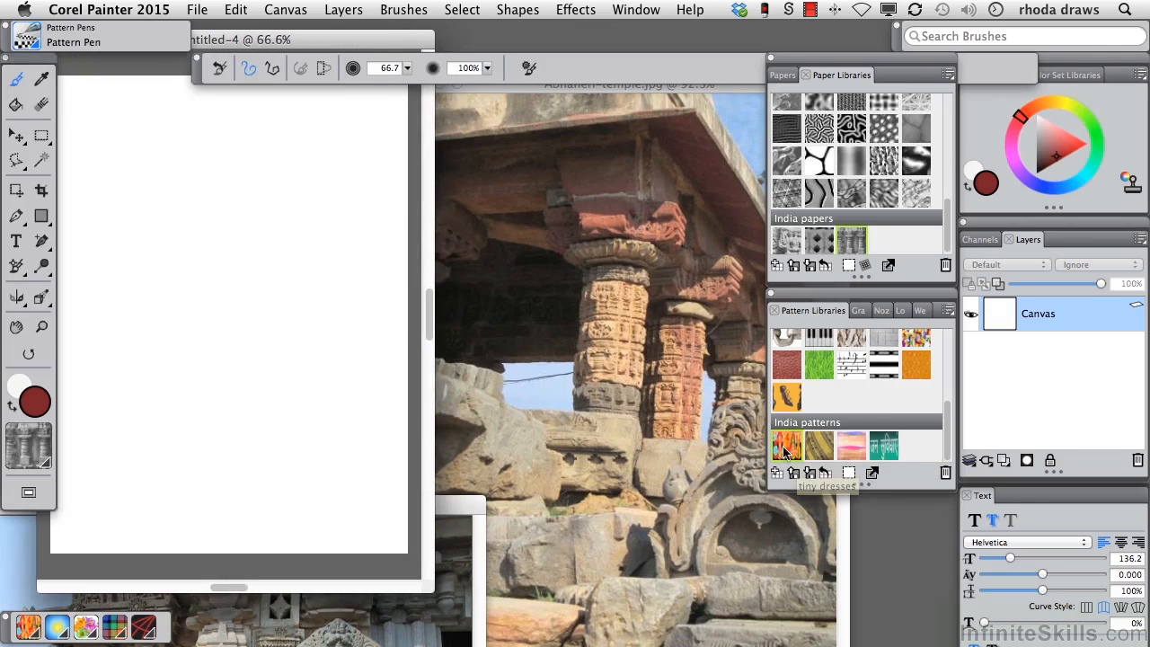
mouse_move(166, 140)
left_mouse_down()
mouse_move(179, 315)
mouse_move(214, 469)
left_mouse_up()
left_click_drag(328, 132, 337, 475)
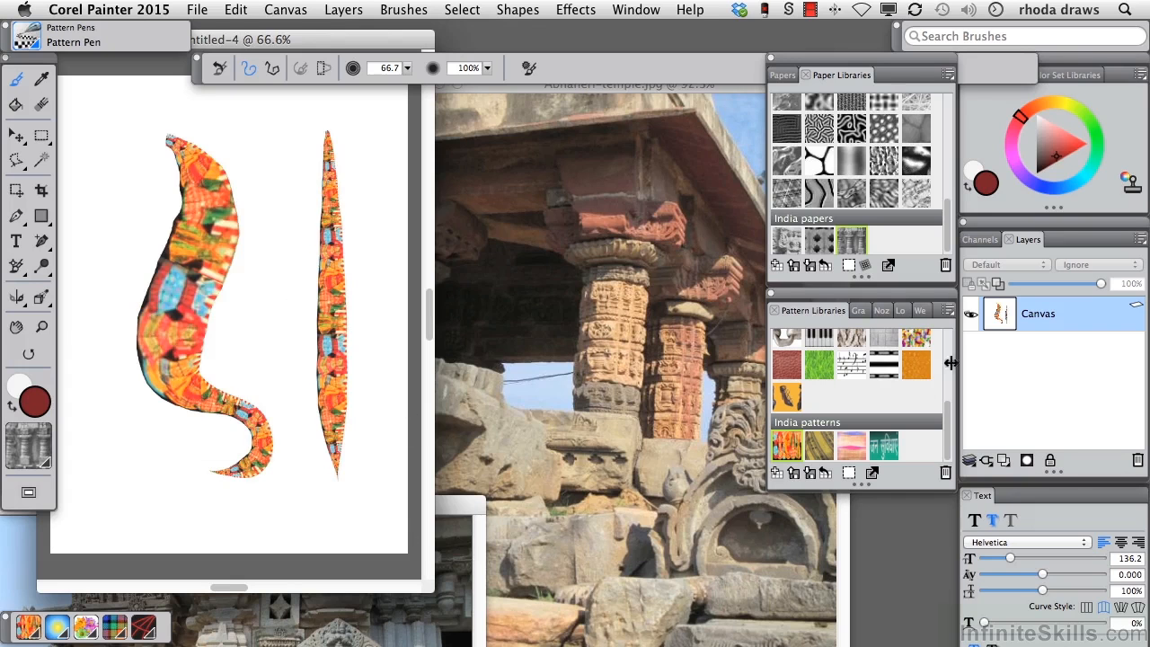
Bring up Jaipur street.jpg, make a rectangular selection around the row of hanging dresses below the awning, and move the photo down.
left_click(635, 11)
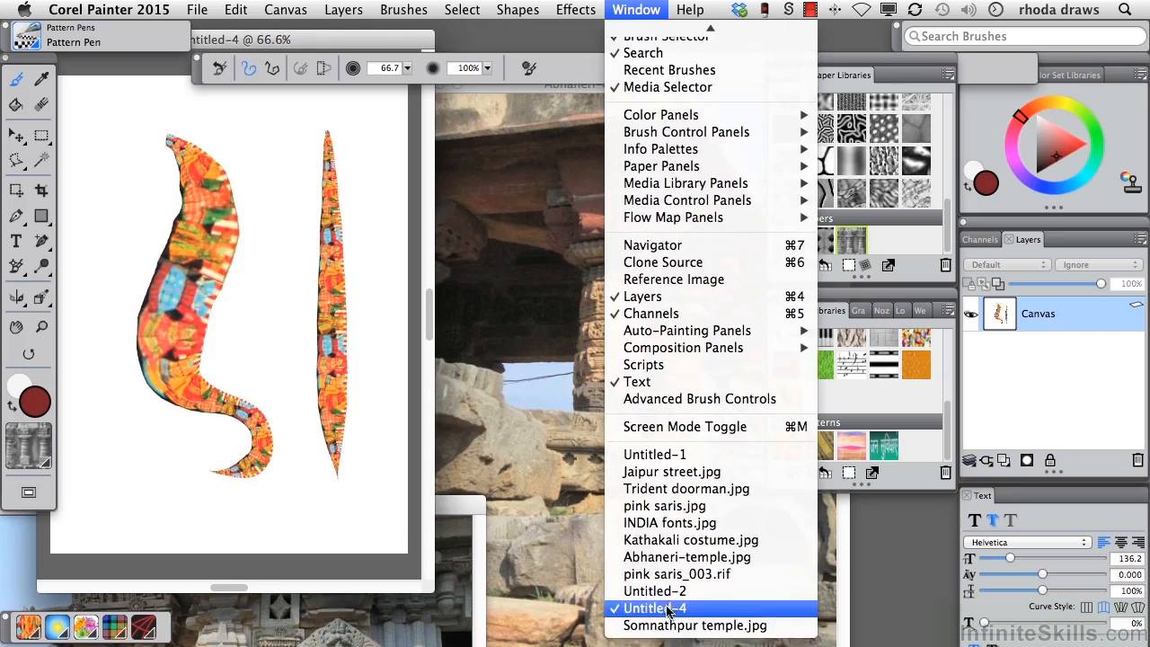
left_click(676, 478)
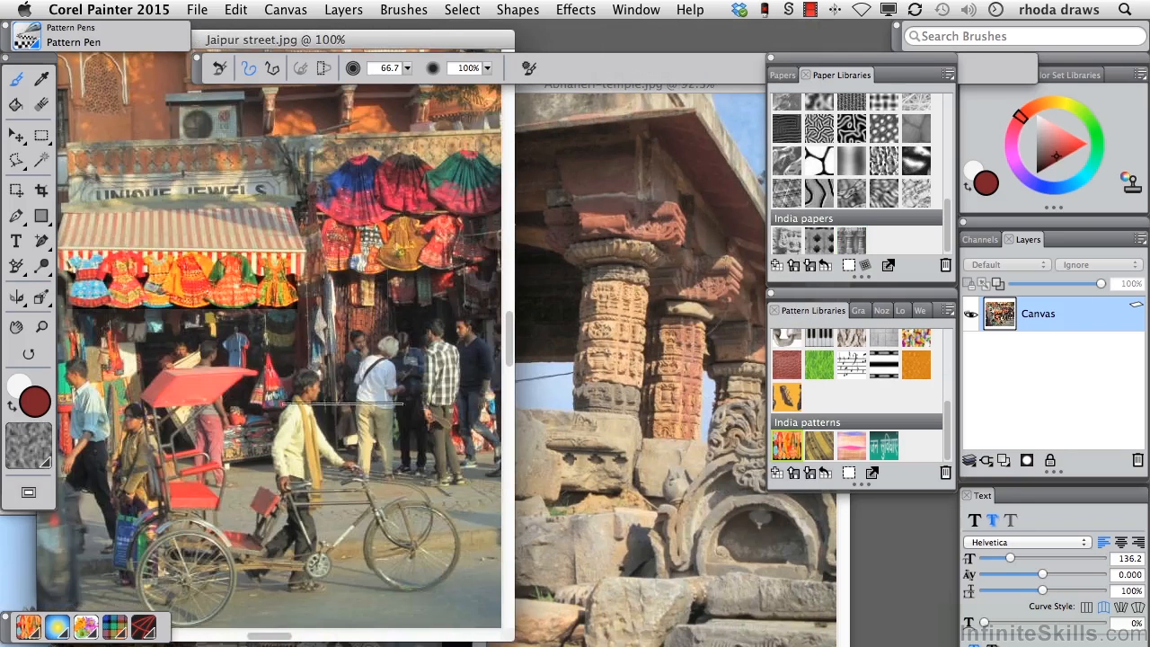
left_click(42, 135)
left_click_drag(67, 254, 297, 307)
left_click_drag(418, 41, 417, 258)
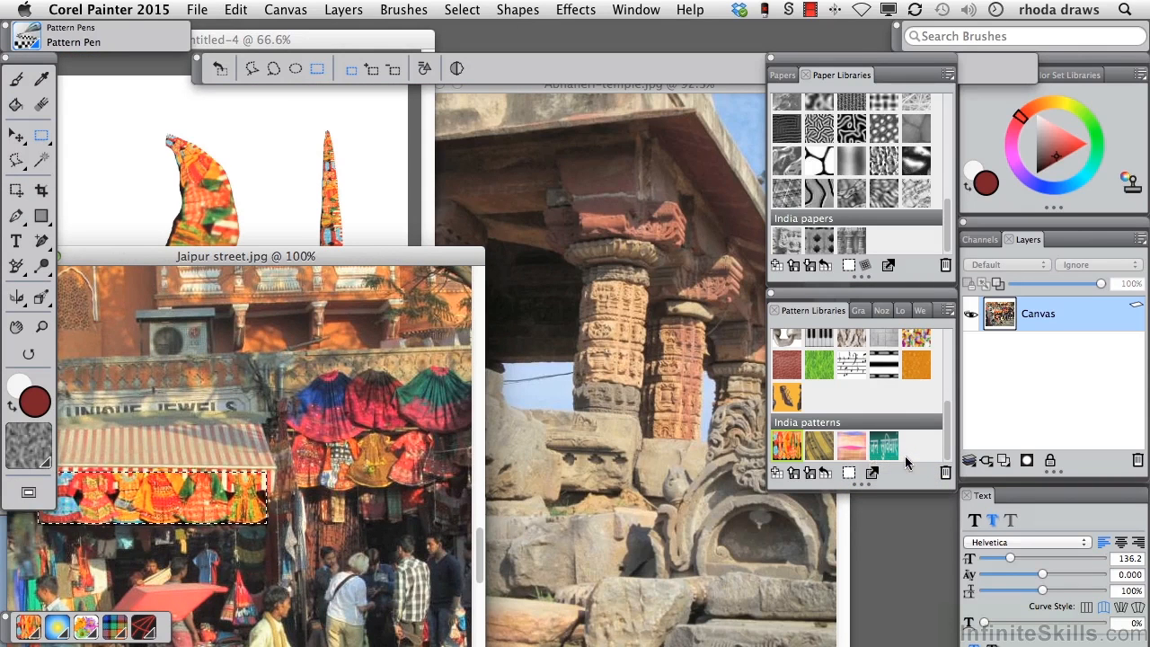
Choose the turban fabric pattern, bring up Trident doorman.jpg and make a rectangular selection on the striped cloth of the turban.
left_click(817, 449)
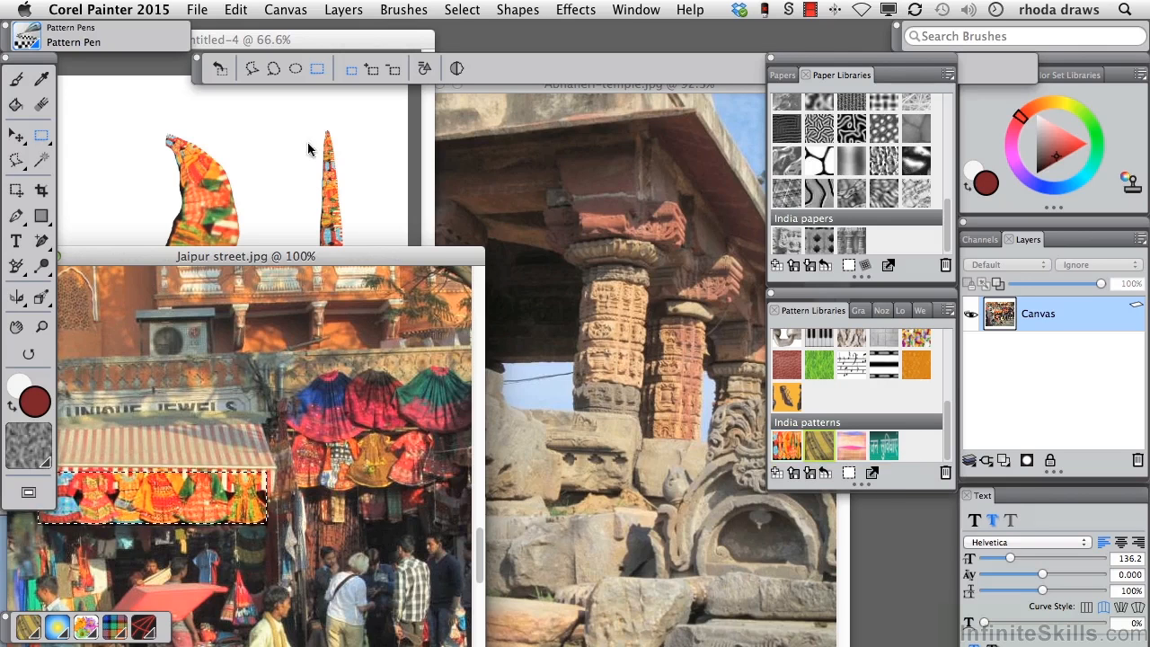
left_click(620, 13)
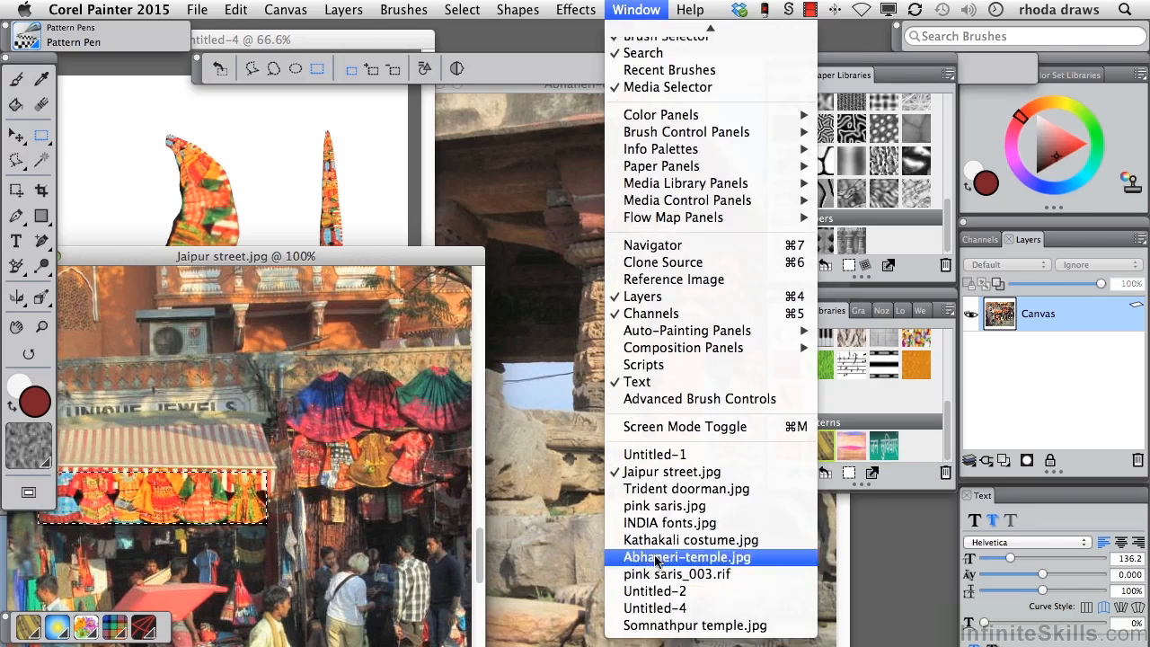
left_click(655, 489)
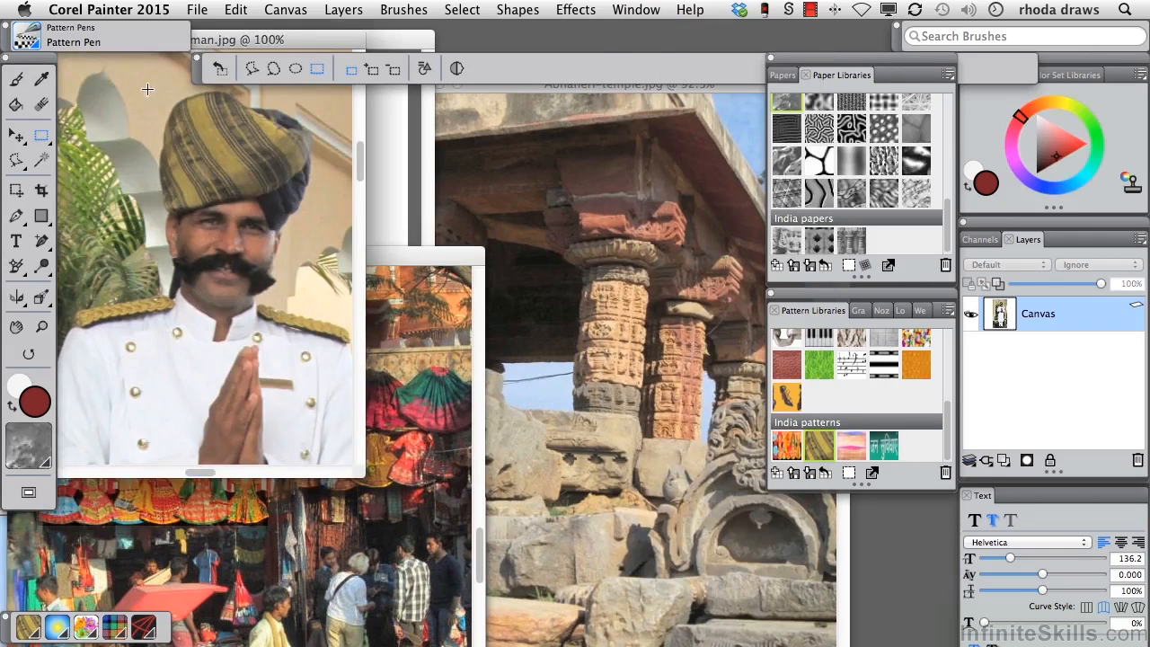
left_click_drag(285, 42, 288, 78)
left_click(17, 160)
left_click_drag(190, 210, 269, 221)
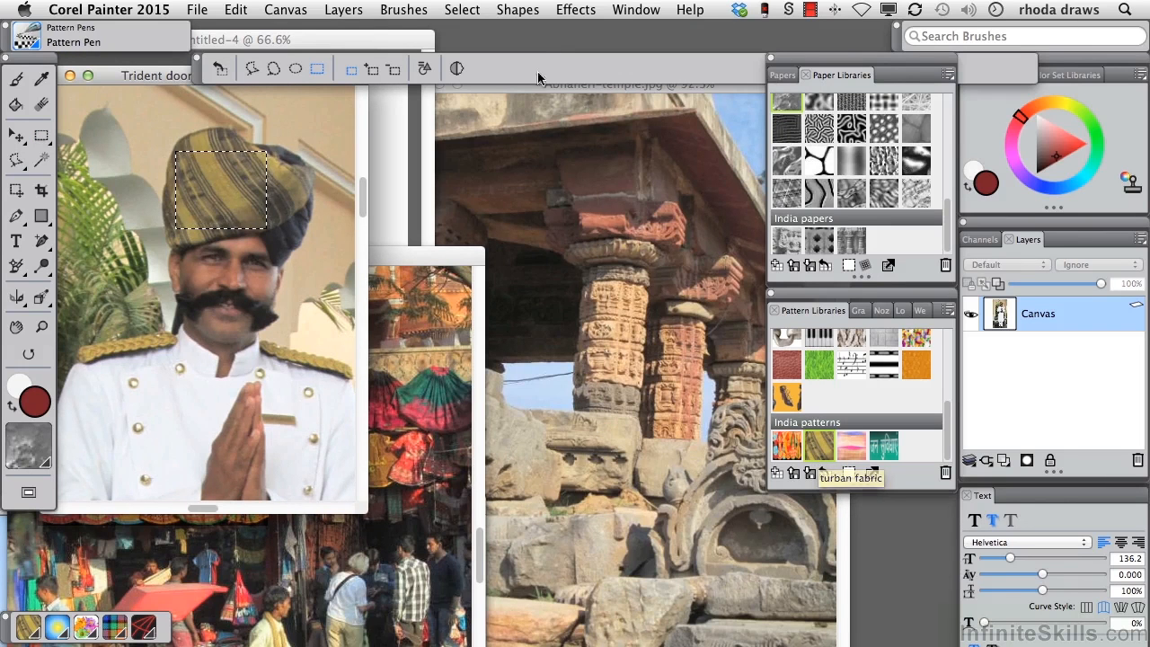
Adjust the color of the selected turban cloth with Uniform Color, a hue shift of -22% and a saturation of 28%.
left_click(573, 11)
left_click(579, 49)
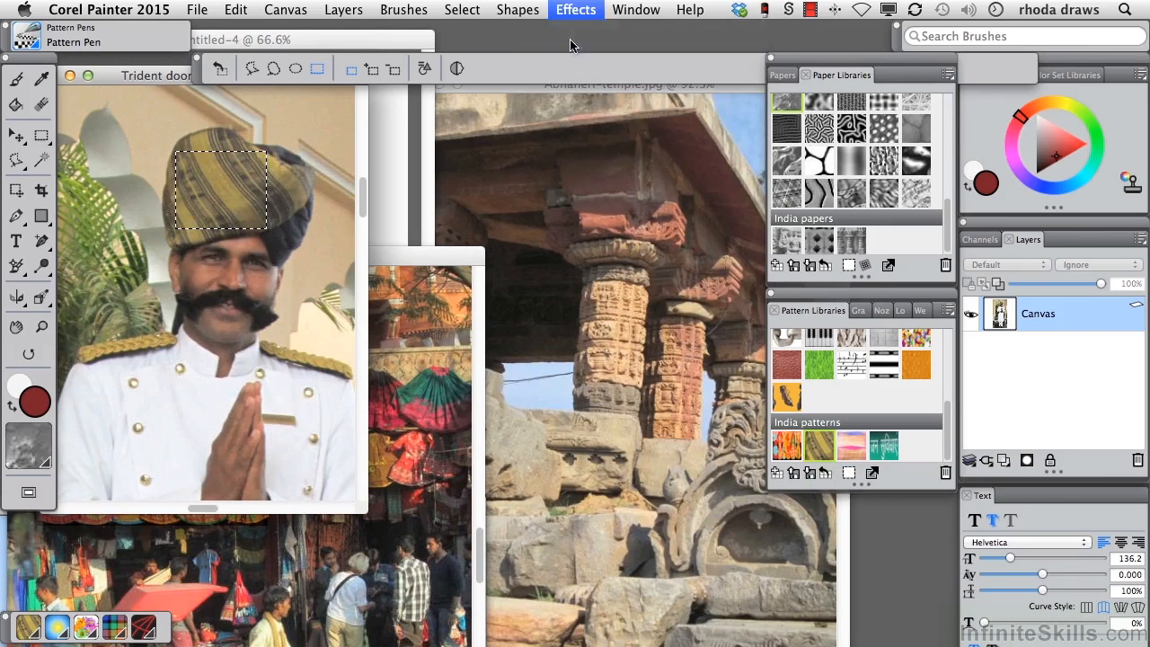
left_click(687, 306)
left_click(652, 286)
left_click_drag(572, 340, 582, 370)
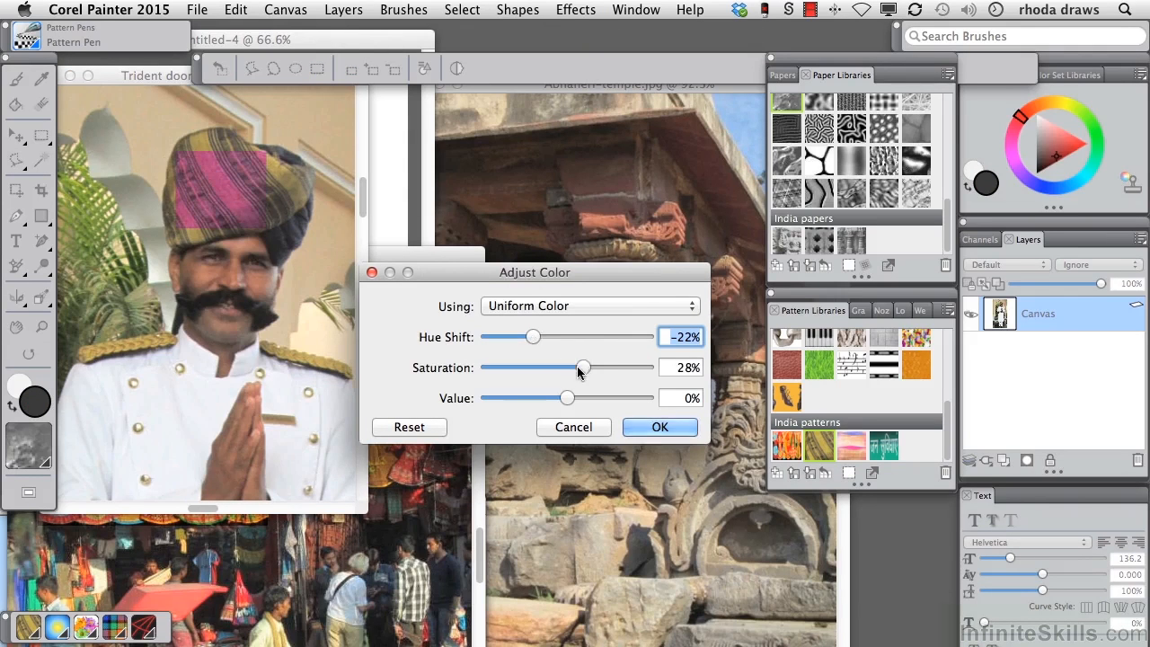
left_click(656, 426)
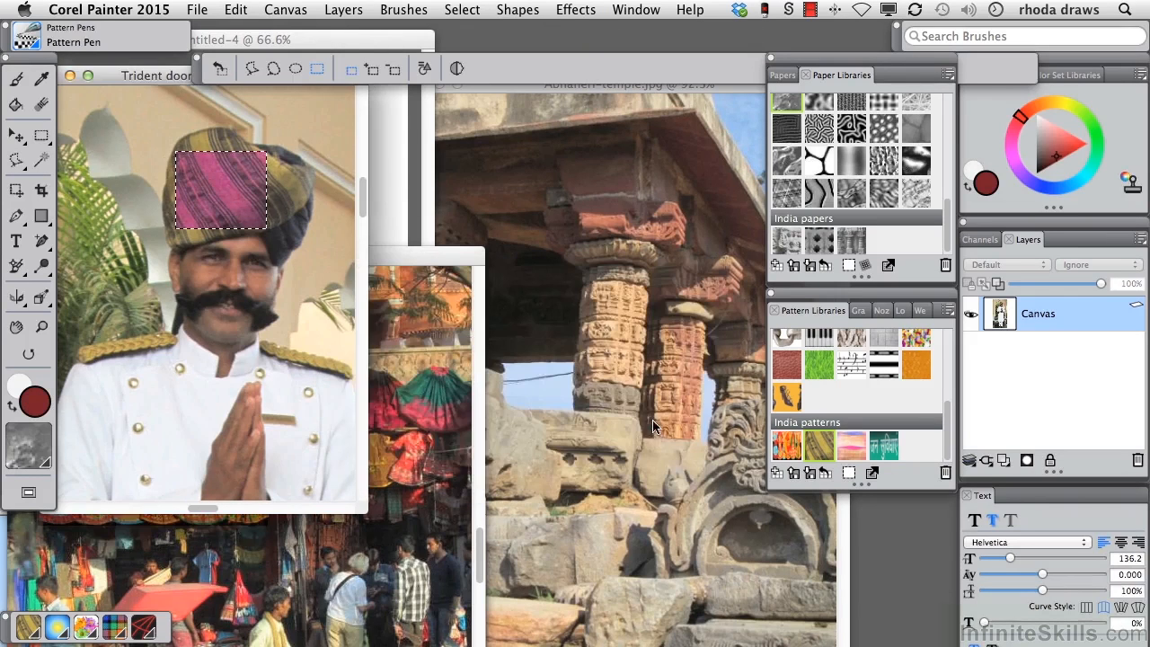
Capture the recolored turban selection as a rectangular tile pattern named "purple turban" in the India patterns library.
left_click(848, 473)
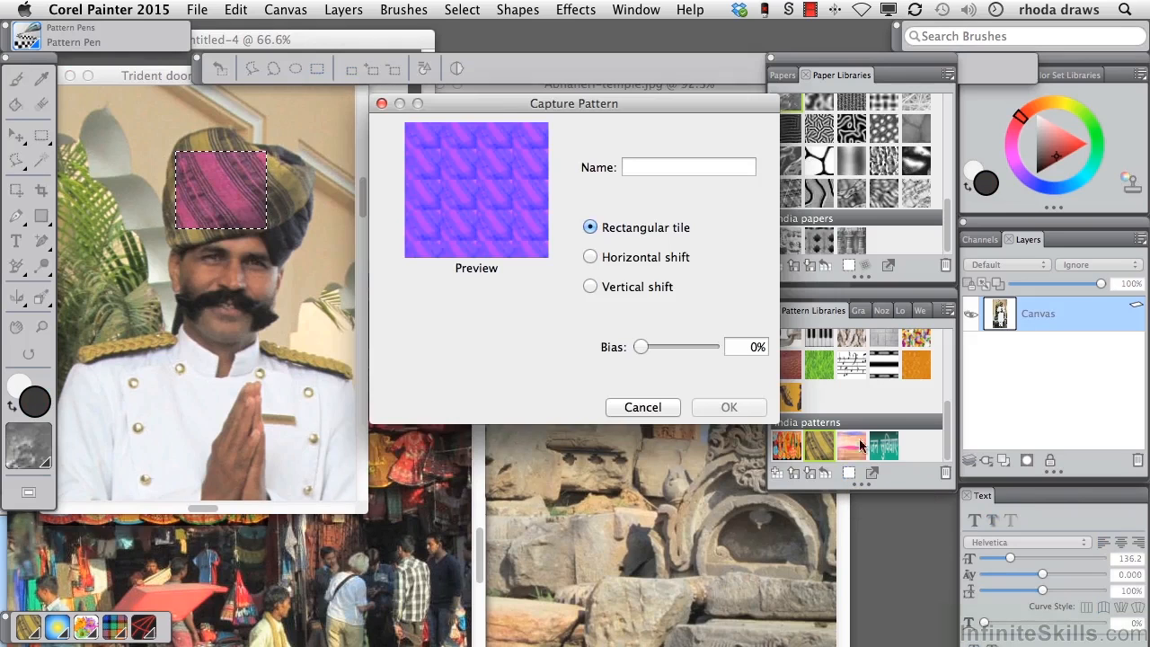
left_click(635, 162)
type("pu")
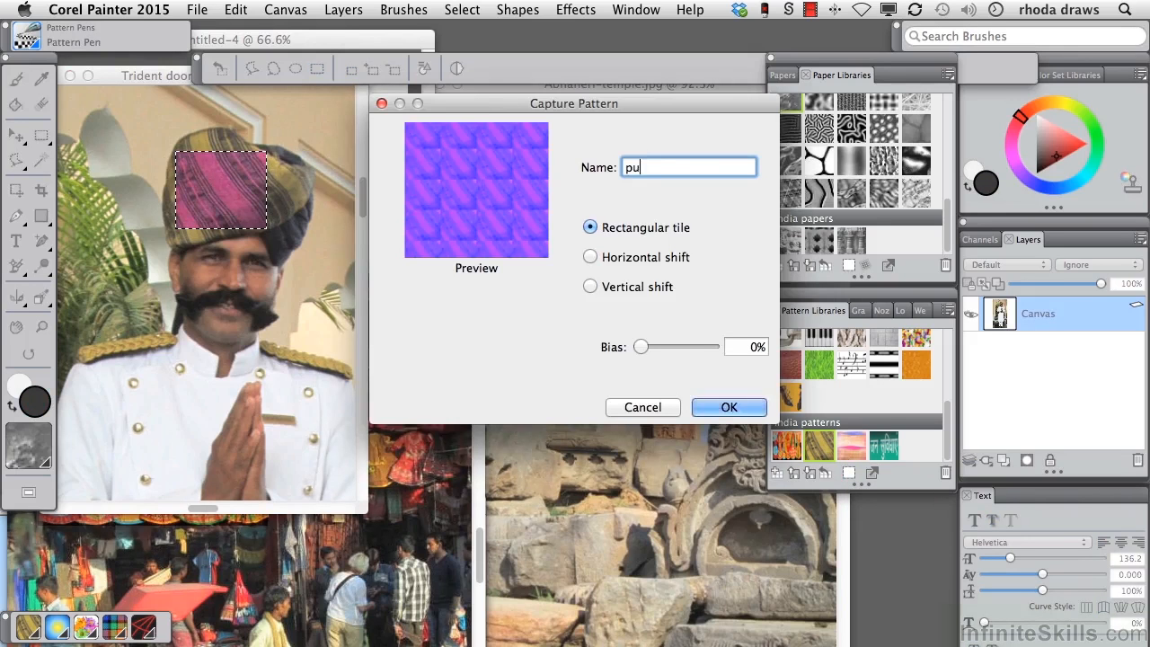
type("rple turban")
left_click(723, 407)
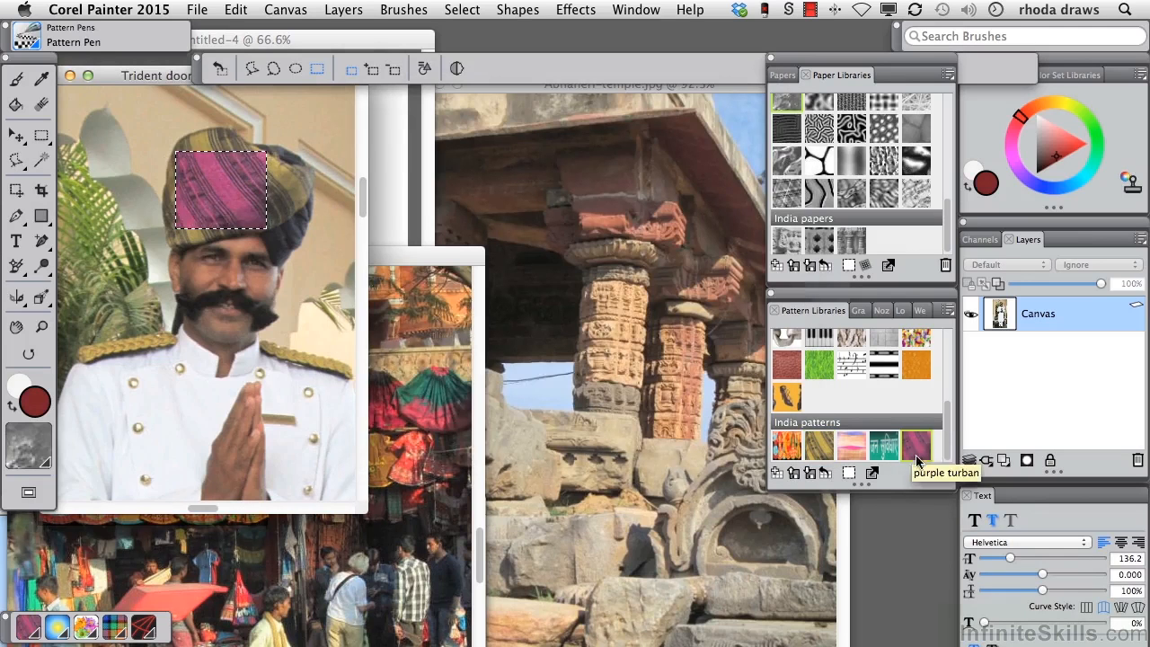
Return to the Untitled-4 canvas and paint three long vertical Pattern Pen strokes with the purple turban pattern.
left_click(399, 177)
left_click(16, 80)
left_click_drag(114, 118, 169, 510)
mouse_move(254, 135)
left_mouse_down()
mouse_move(266, 164)
mouse_move(270, 412)
left_mouse_up()
mouse_move(356, 134)
left_mouse_down()
mouse_move(363, 350)
mouse_move(325, 497)
left_mouse_up()
Paint two curved Pattern Pen strokes with the turban fabric pattern across the lower part of the Untitled-4 canvas.
left_click(825, 452)
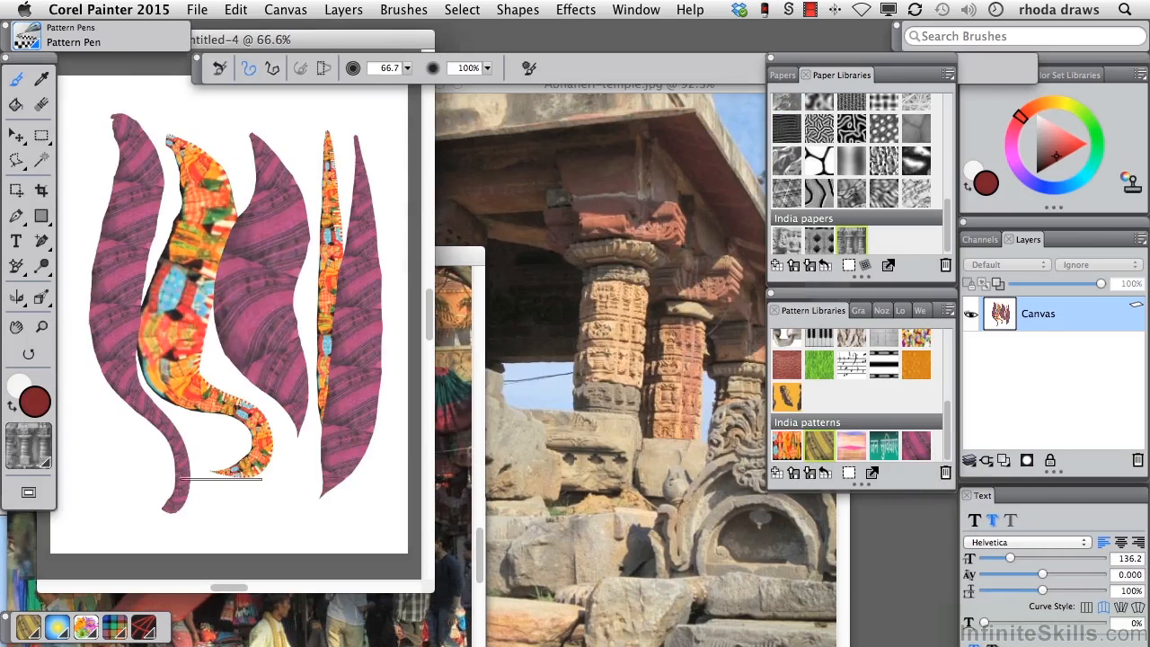
left_click_drag(106, 467, 310, 493)
mouse_move(185, 498)
left_mouse_down()
mouse_move(249, 512)
mouse_move(252, 327)
left_mouse_up()
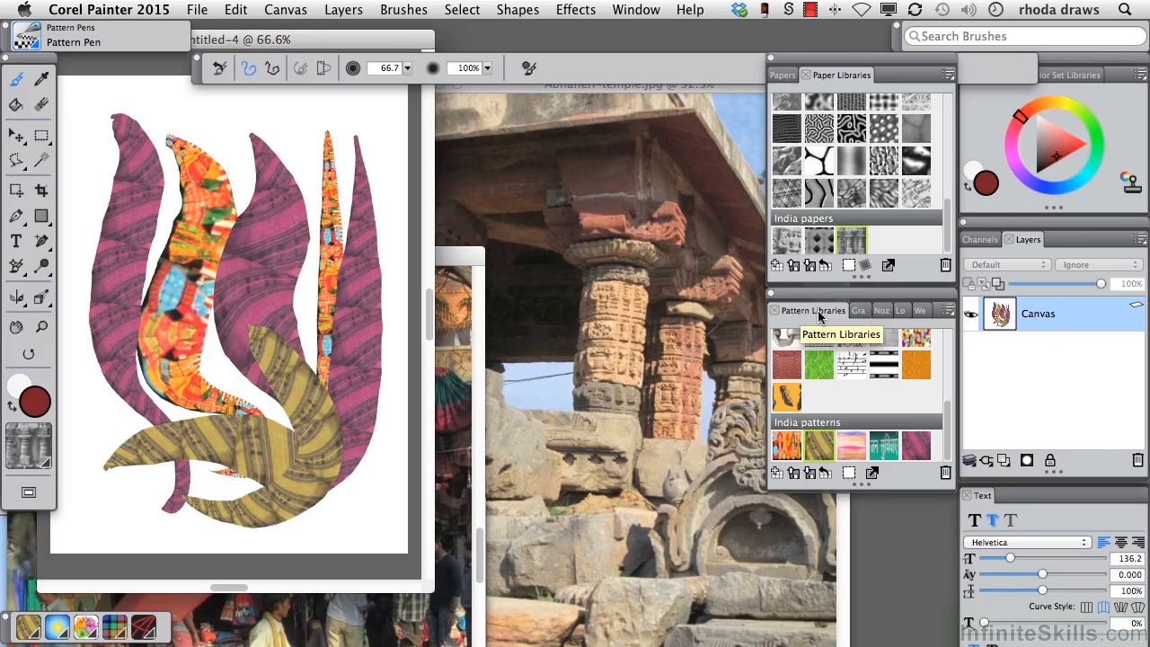
Bring the INDIA fonts.jpg sample sheet fully into view over the canvas, and display the pink saris_003.rif poster.
left_click(636, 9)
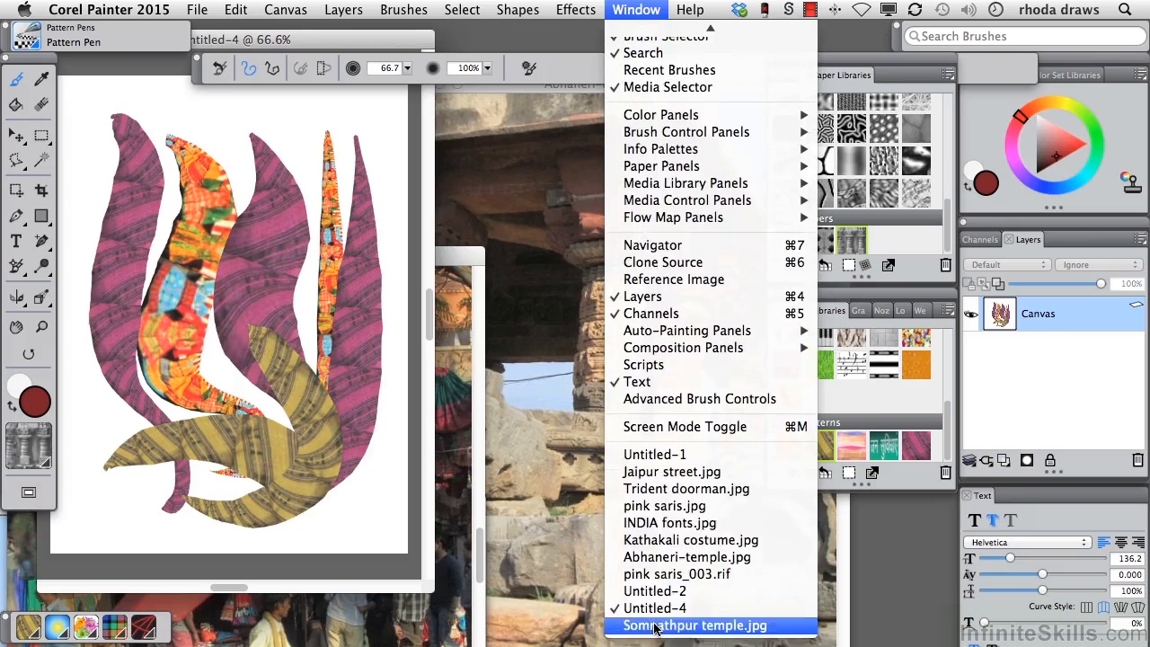
left_click(674, 524)
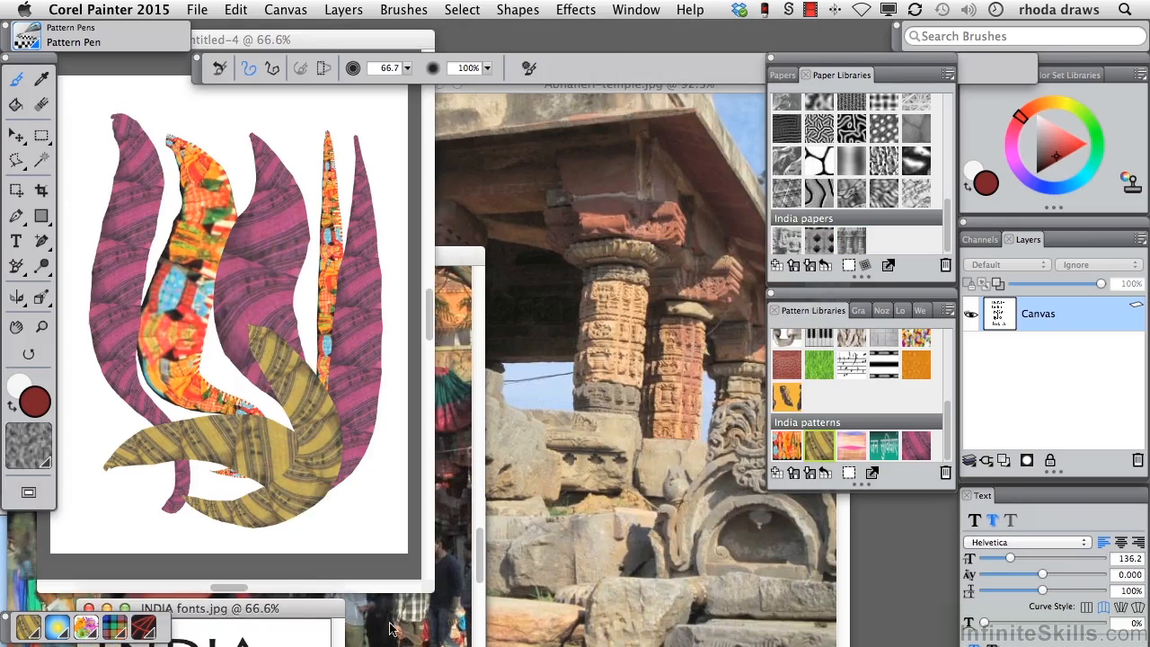
left_click_drag(287, 610, 459, 136)
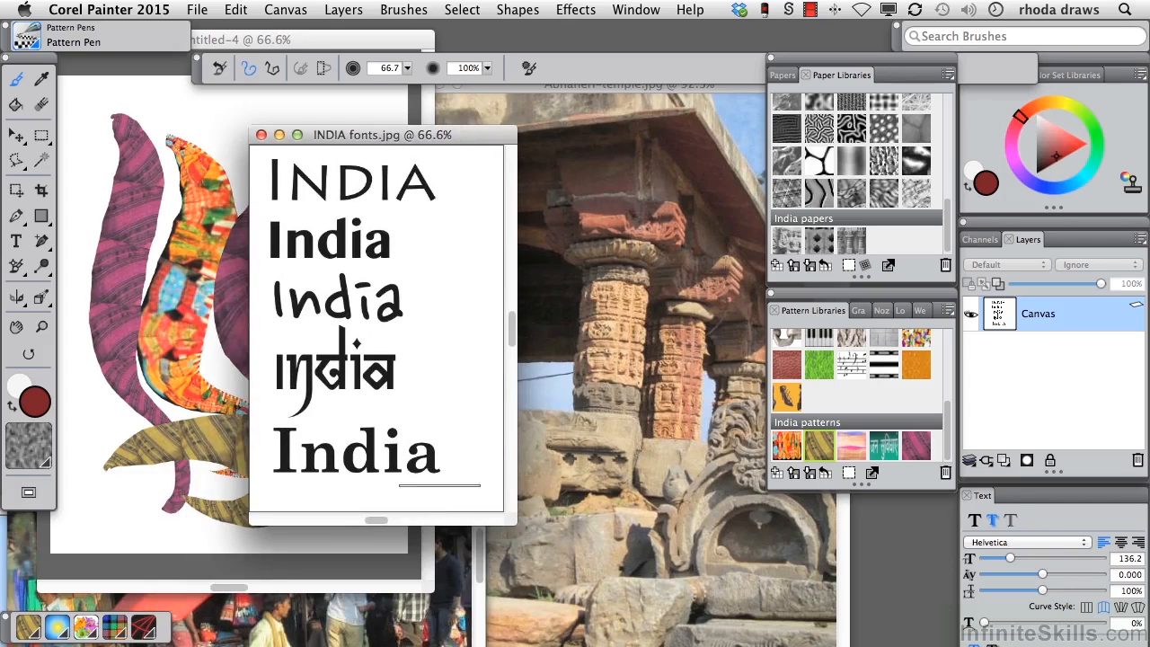
left_click(631, 9)
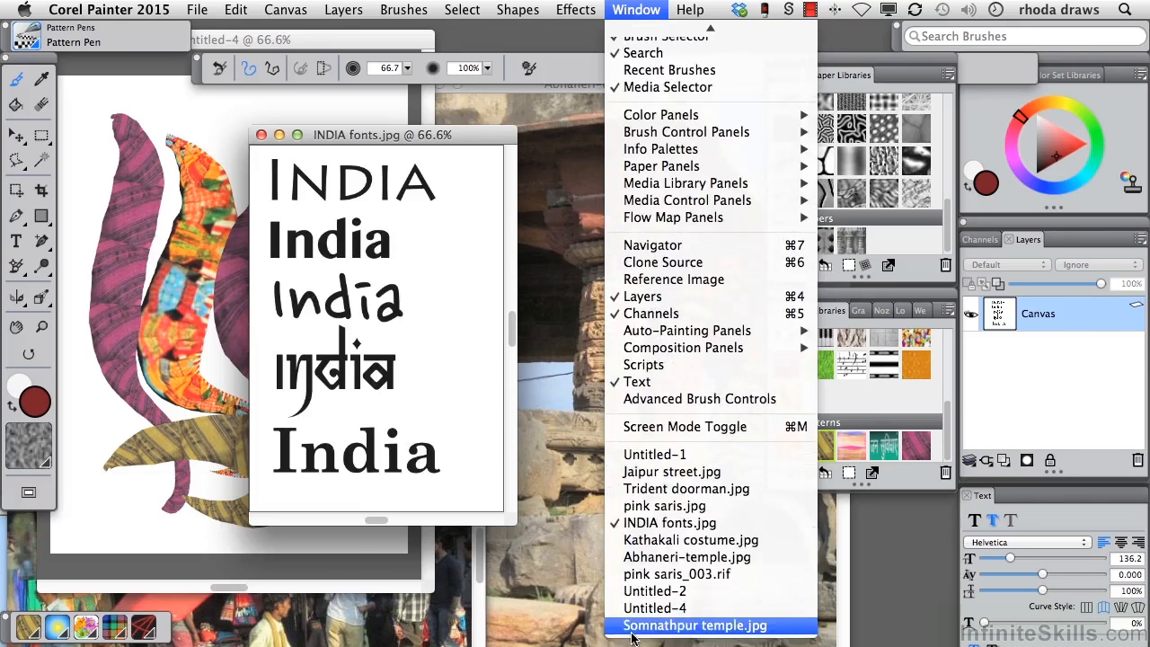
left_click(633, 573)
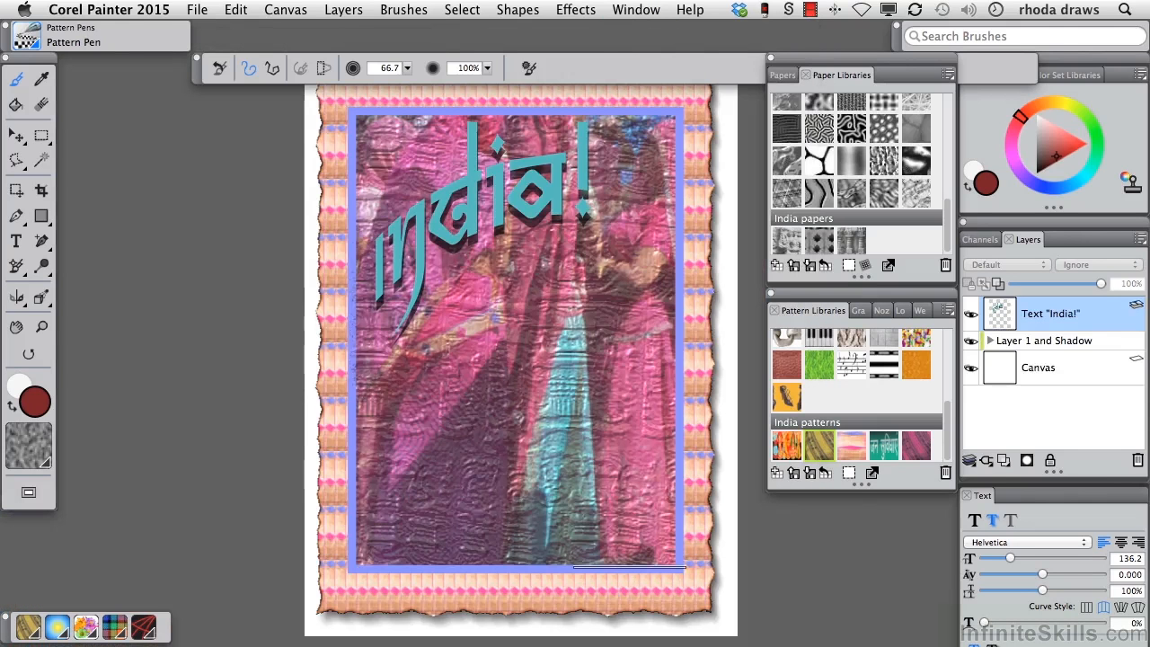